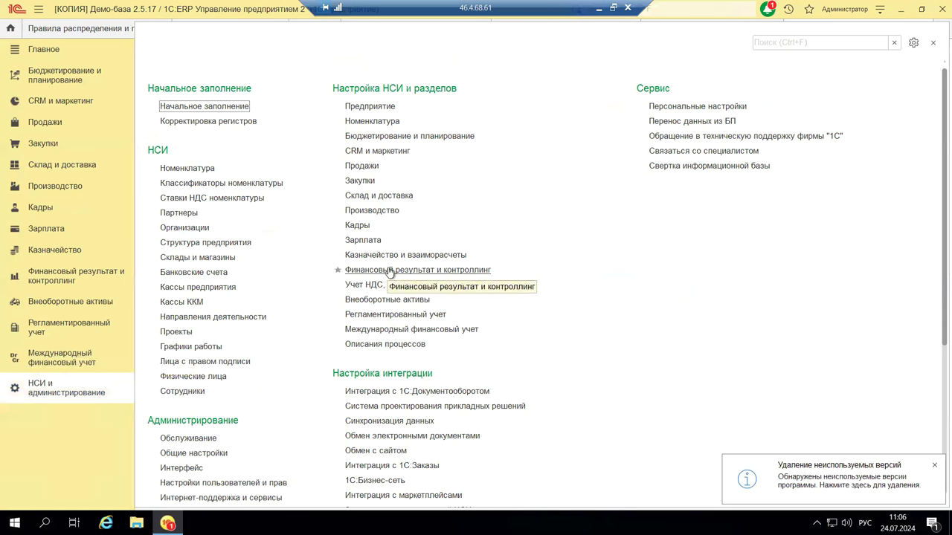
Step: Review the Финансовый результат options in the Финансовый результат и контроллинг administration settings, and collapse the group
left_click(390, 271)
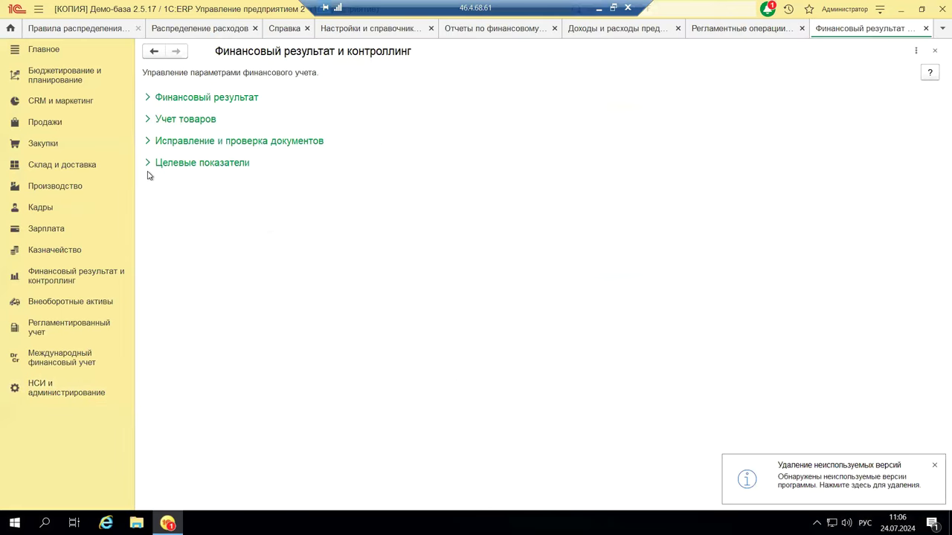
left_click(147, 101)
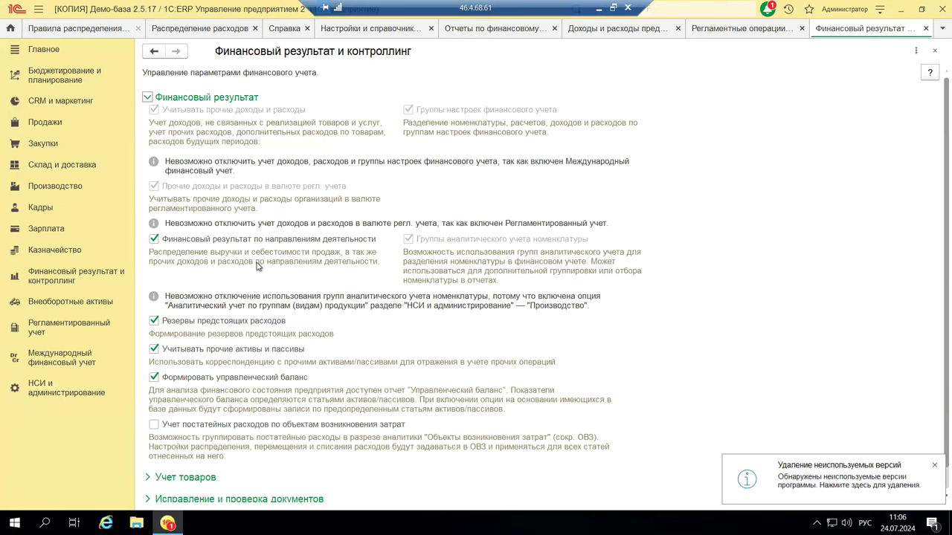
scroll(257, 266, "down", 1)
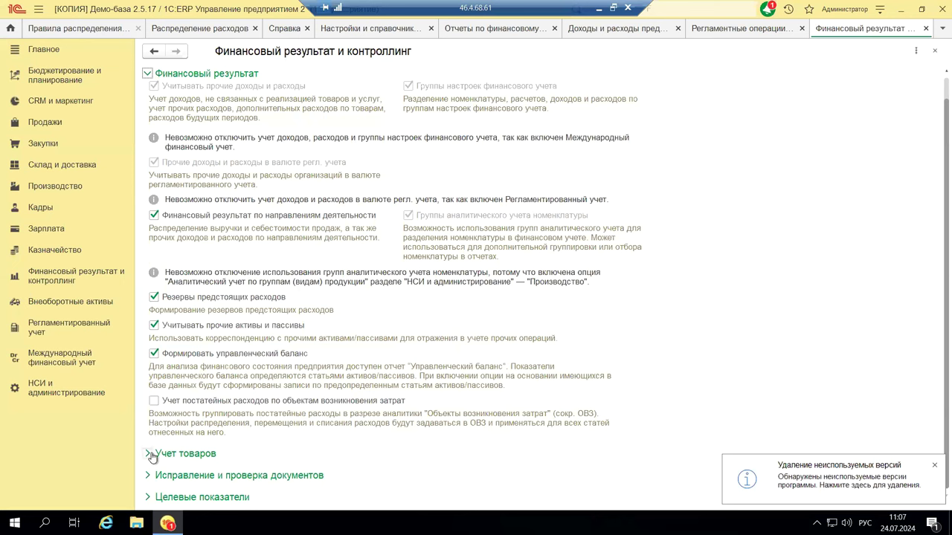
left_click(148, 73)
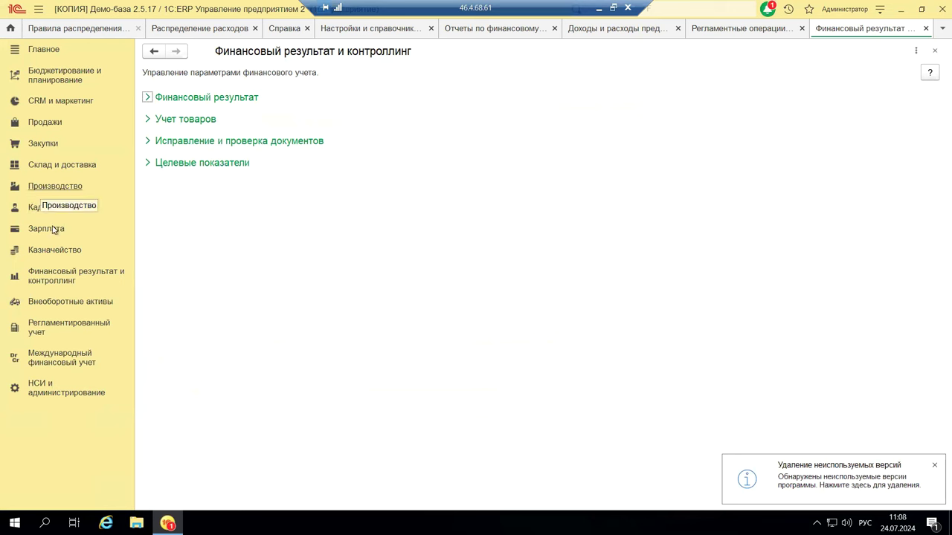
Step: Look through the Настройки и справочники page of the Финансовый результат и контроллинг section and reopen the section's command list
left_click(87, 275)
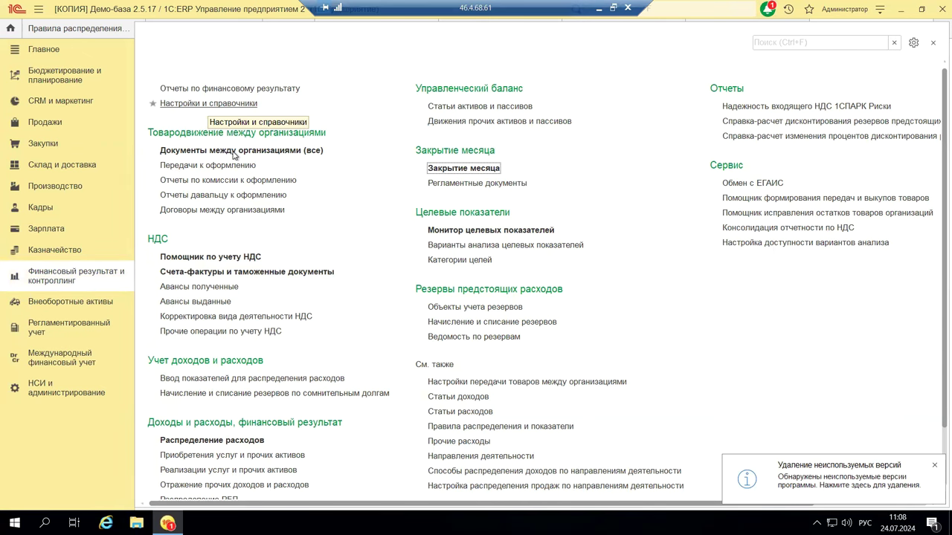
left_click(208, 103)
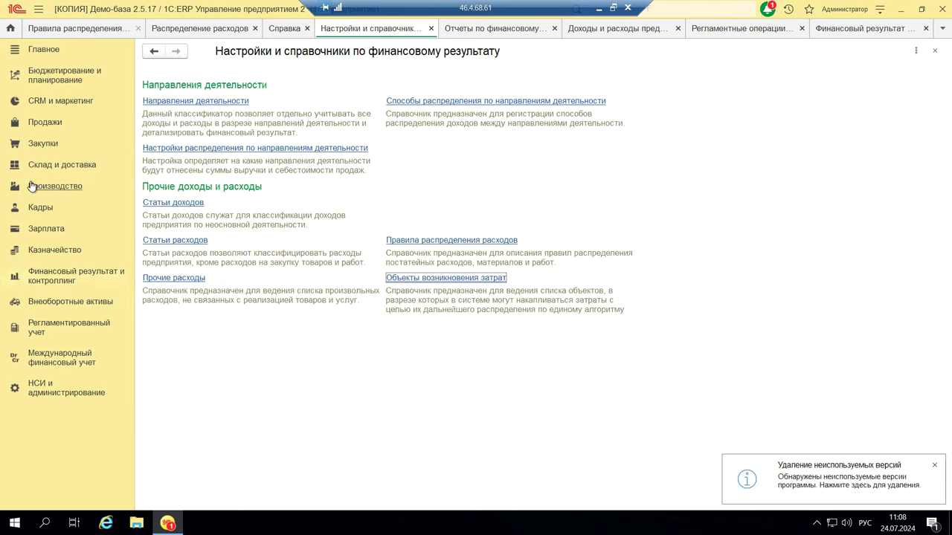
left_click(77, 279)
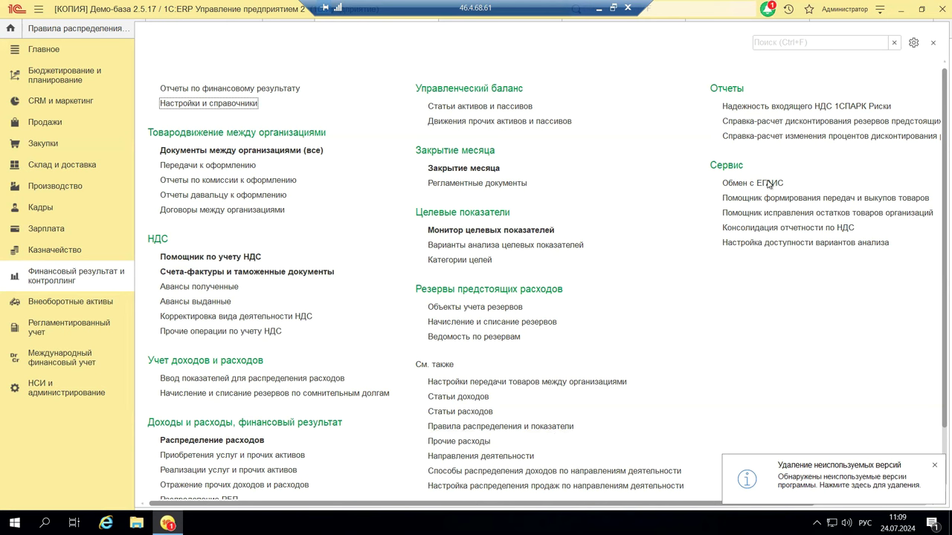
Step: Switch to the PowerPoint presentation and show slide 6 about the Распределение материалов и работ workplace
left_click(599, 12)
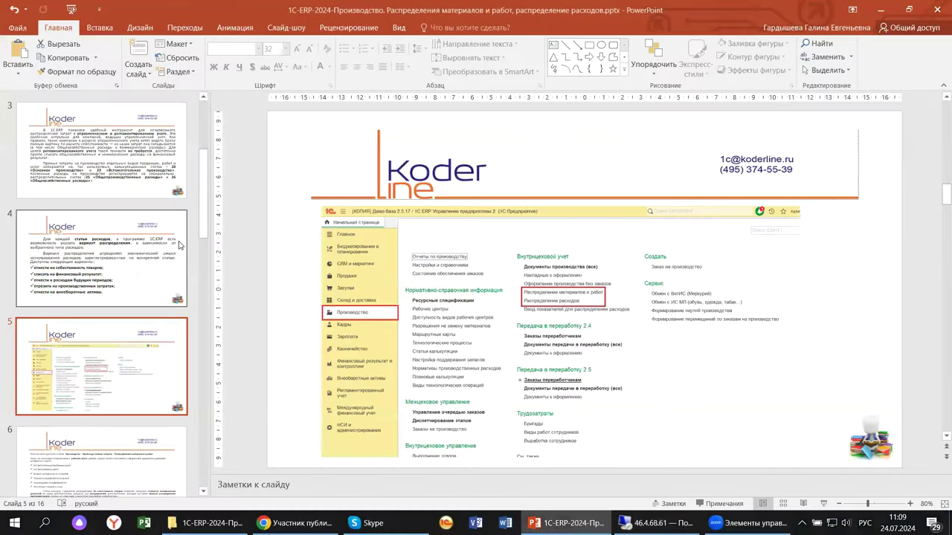
scroll(80, 311, "down", 5)
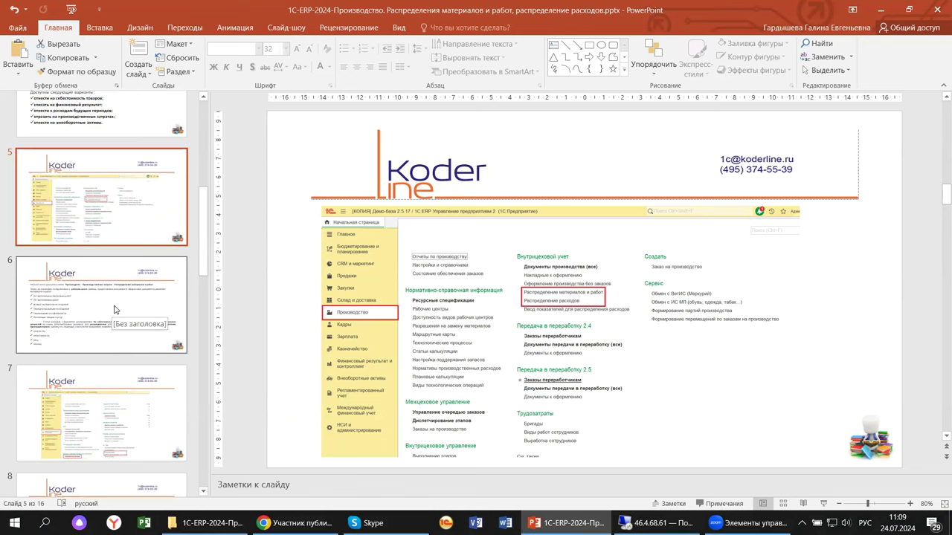
left_click(113, 309)
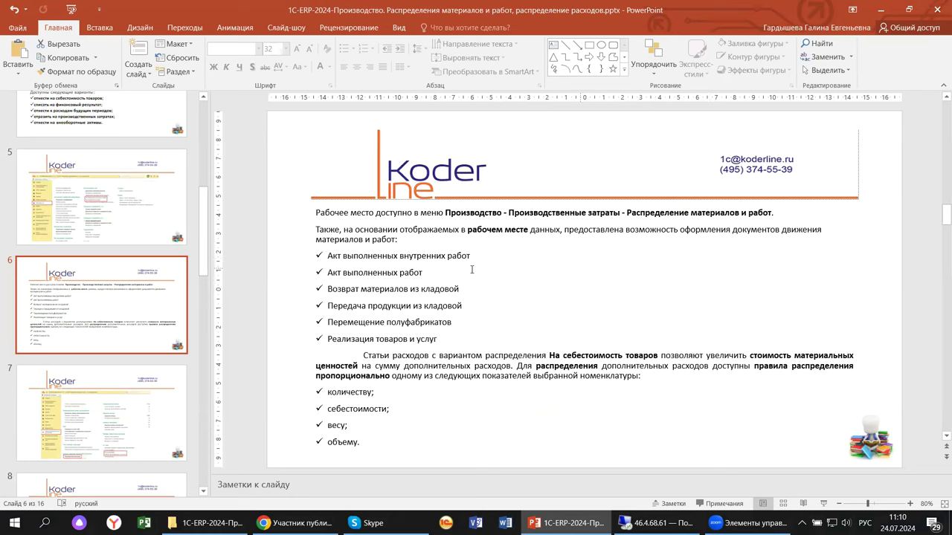
Step: Return to 1C:ERP and view the Настройки и справочники page of the Производство section
left_click(654, 523)
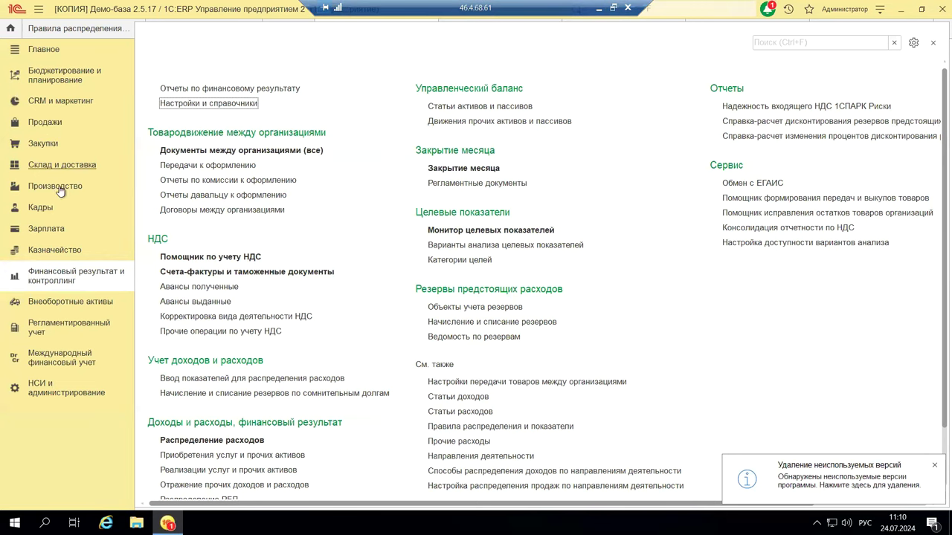
left_click(64, 191)
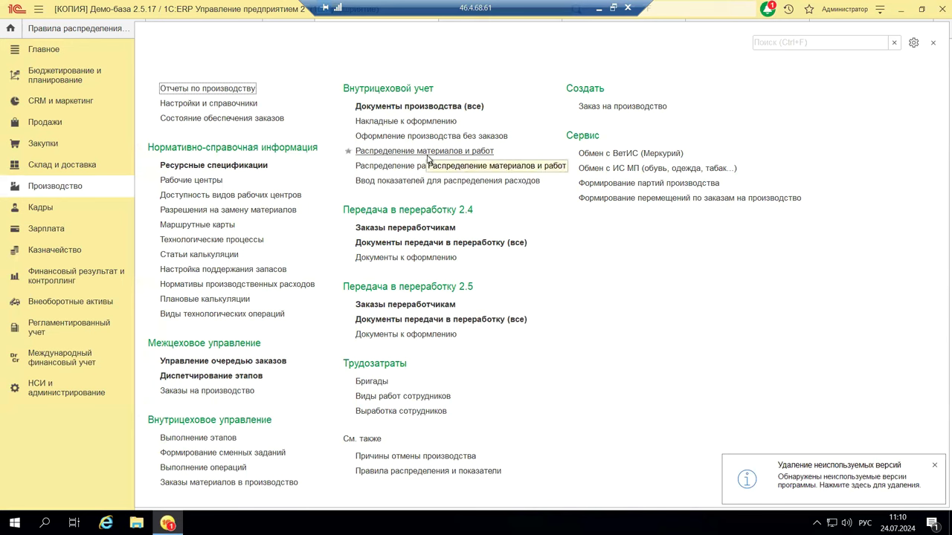
left_click(188, 114)
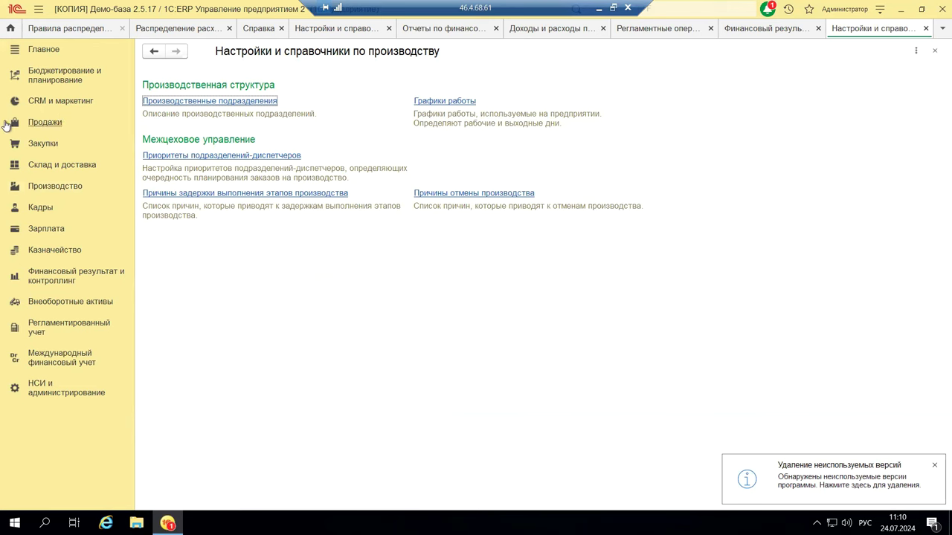
Step: Consult the PowerPoint slide again and open the Статьи расходов list from the Финансовый результат и контроллинг section in 1C:ERP
left_click(52, 280)
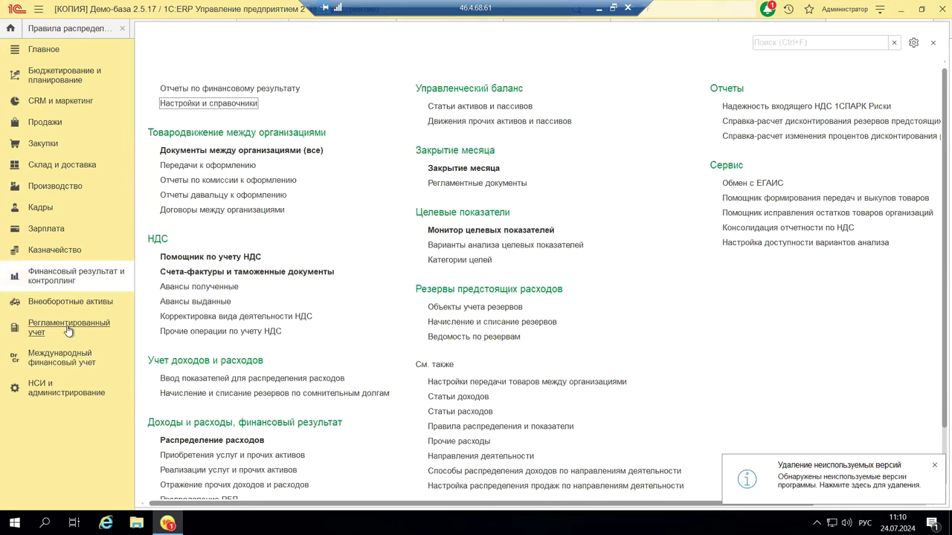
left_click(597, 9)
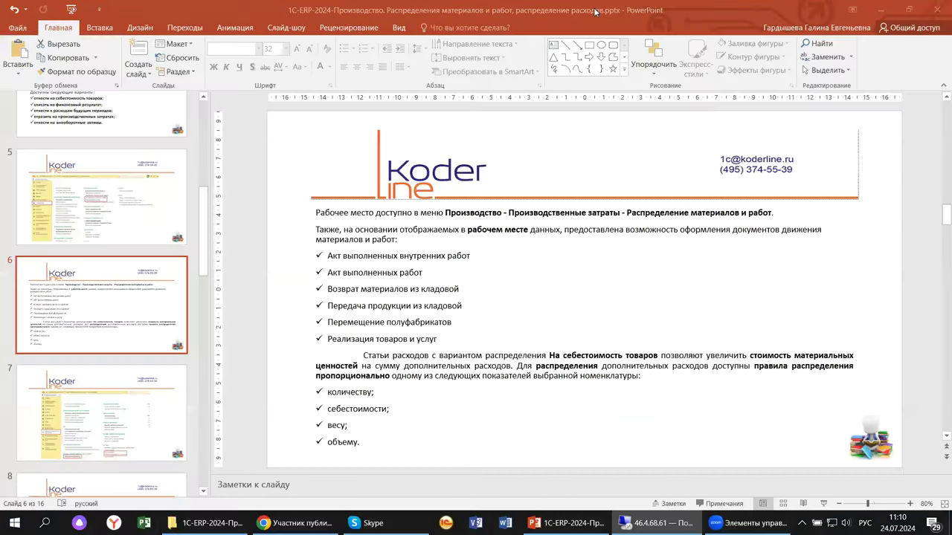
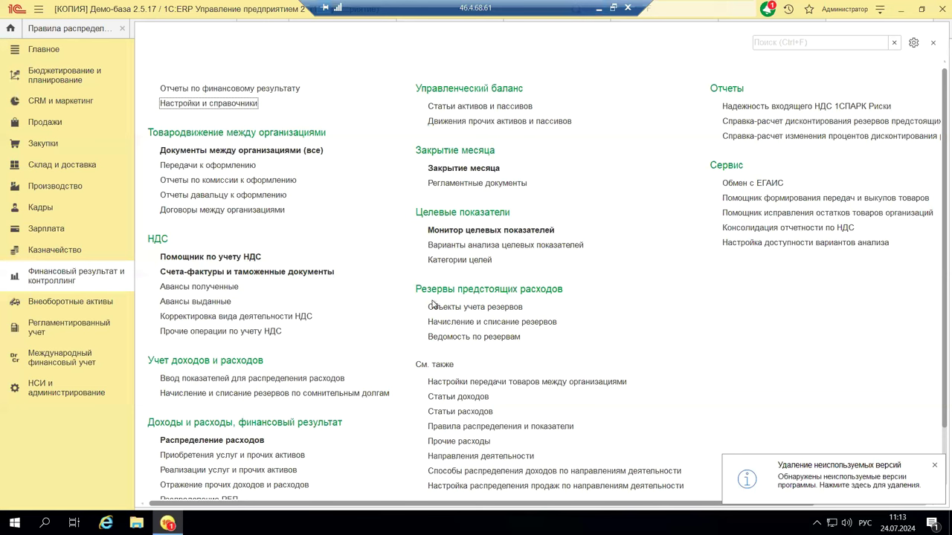
left_click(458, 412)
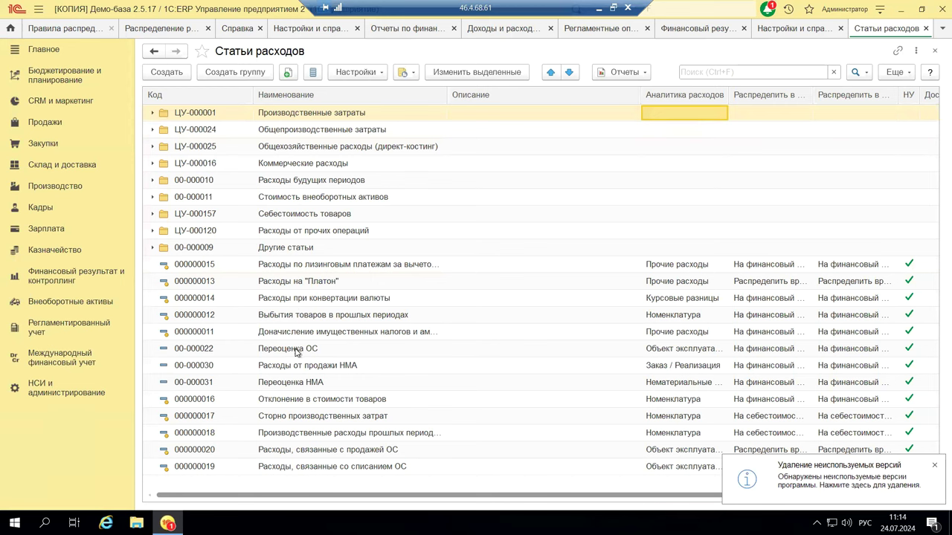
Step: View the Отклонение в стоимости товаров expense item, close its card and expand the Производственные затраты group
left_click(288, 401)
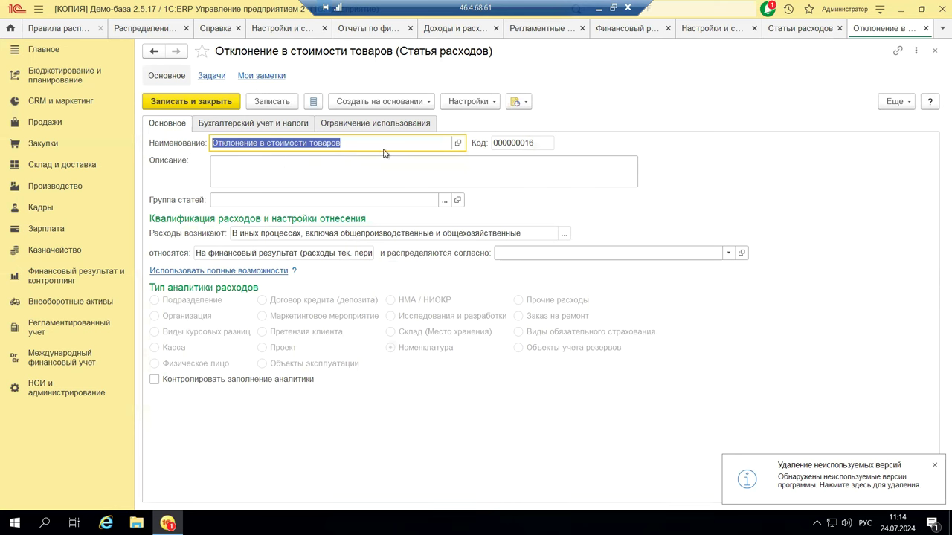
key("Escape")
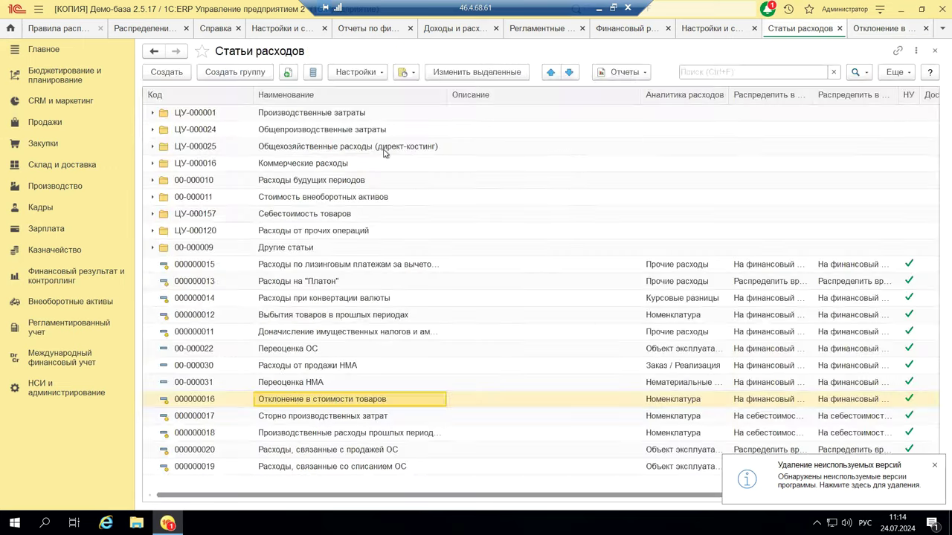
left_click(153, 113)
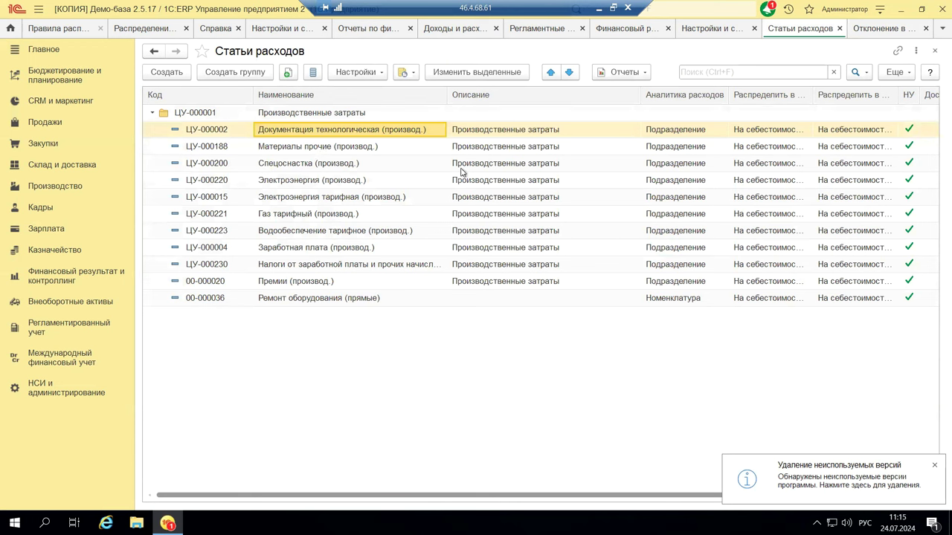
key("ctrl+Tab")
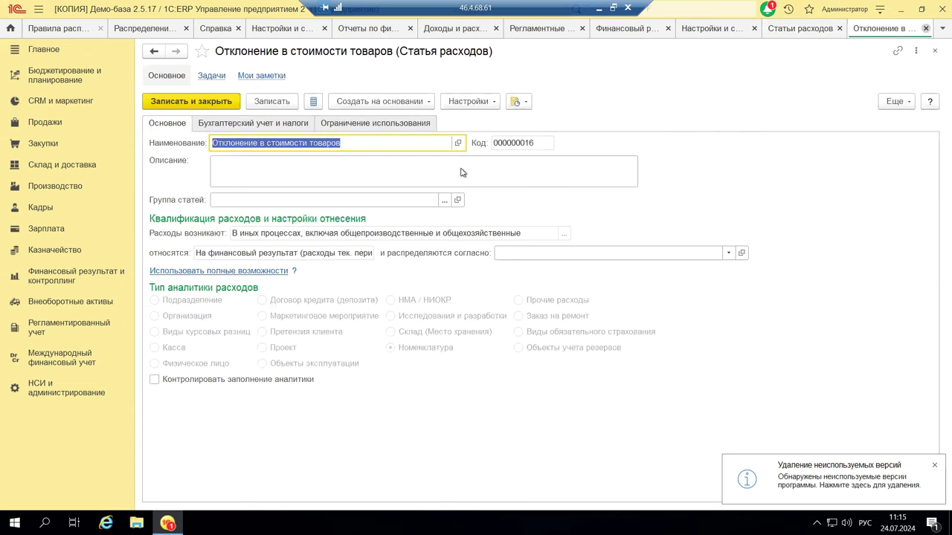
key("Escape")
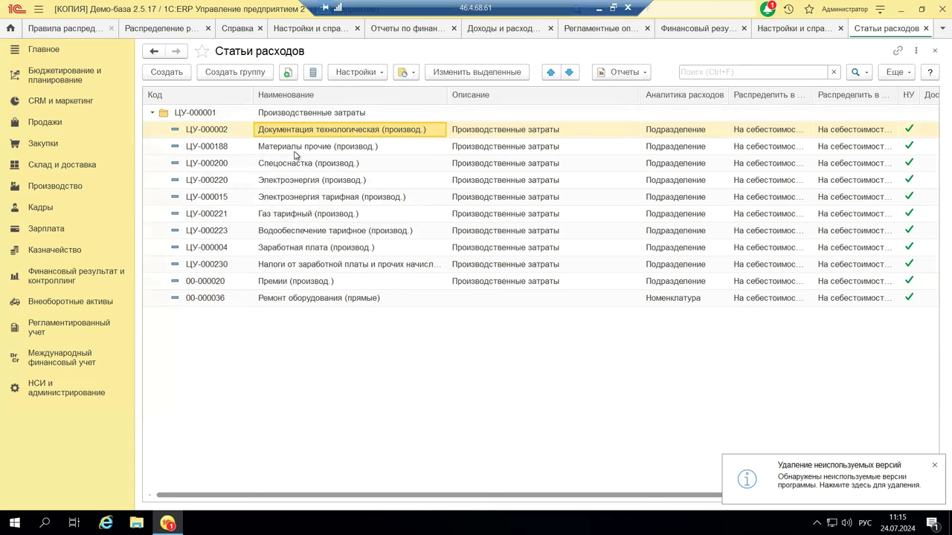
Step: Open the Спецоснастка (производ.) expense item and examine its item group, expense origin, assignment and distribution rule
double_click(278, 163)
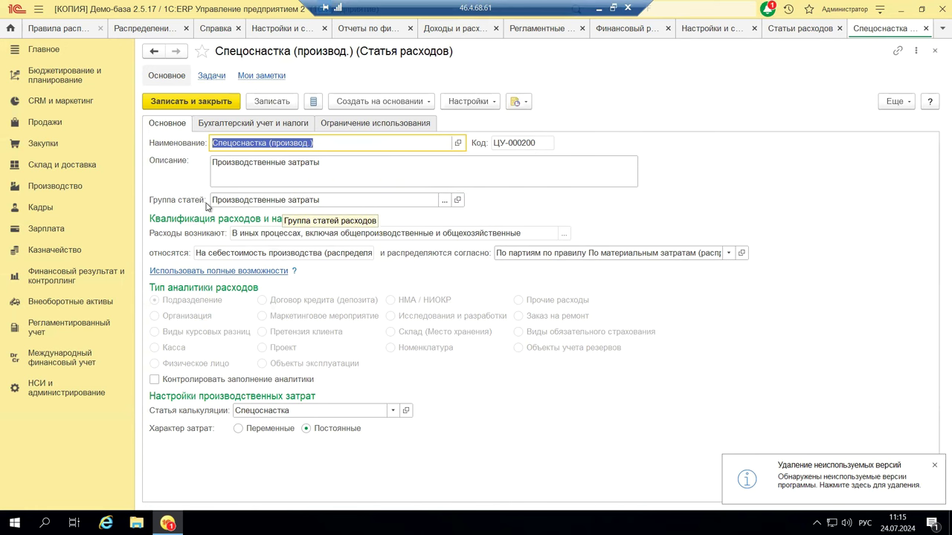
left_click(446, 201)
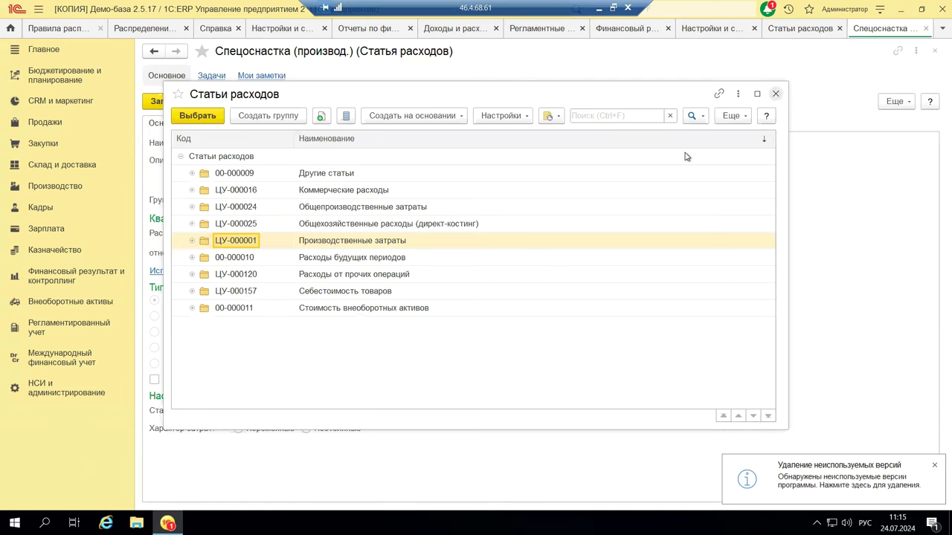
key("Return")
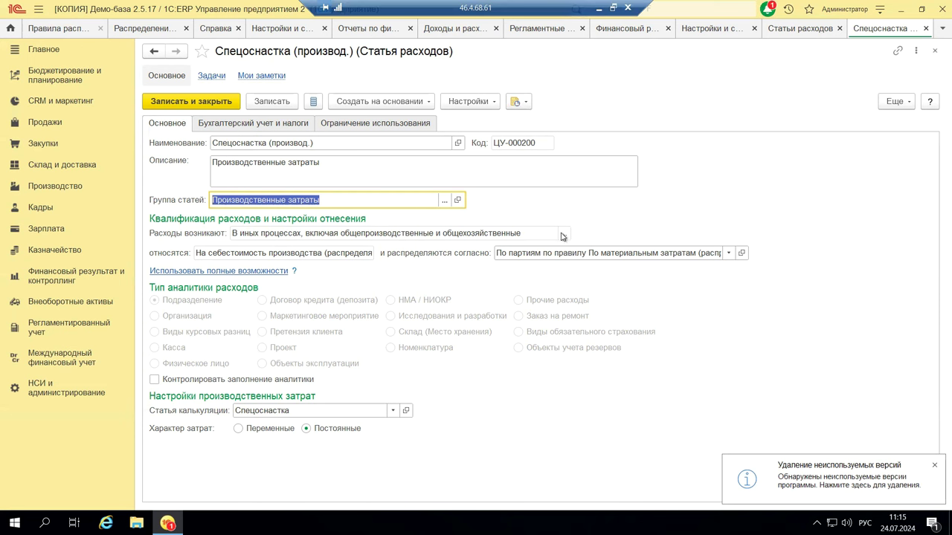
key("Tab")
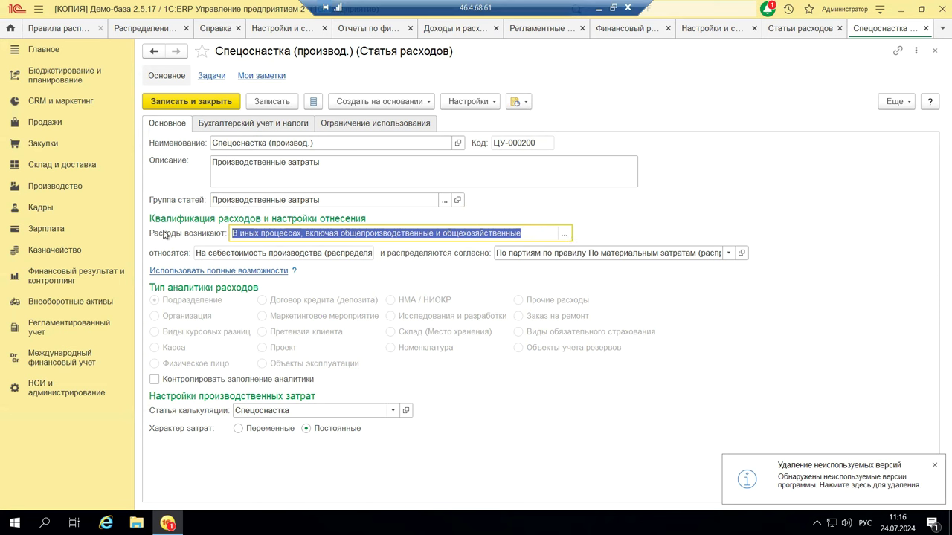
mouse_move(230, 250)
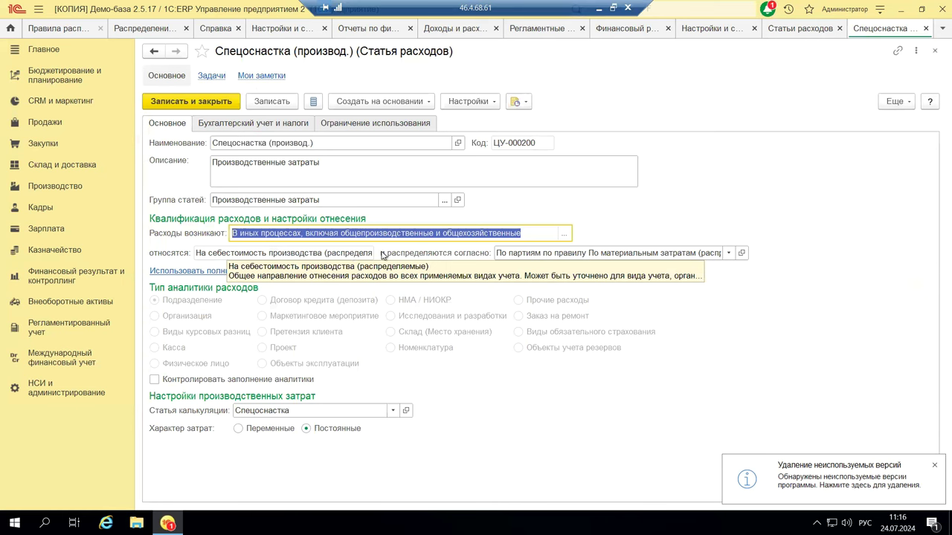
mouse_move(632, 255)
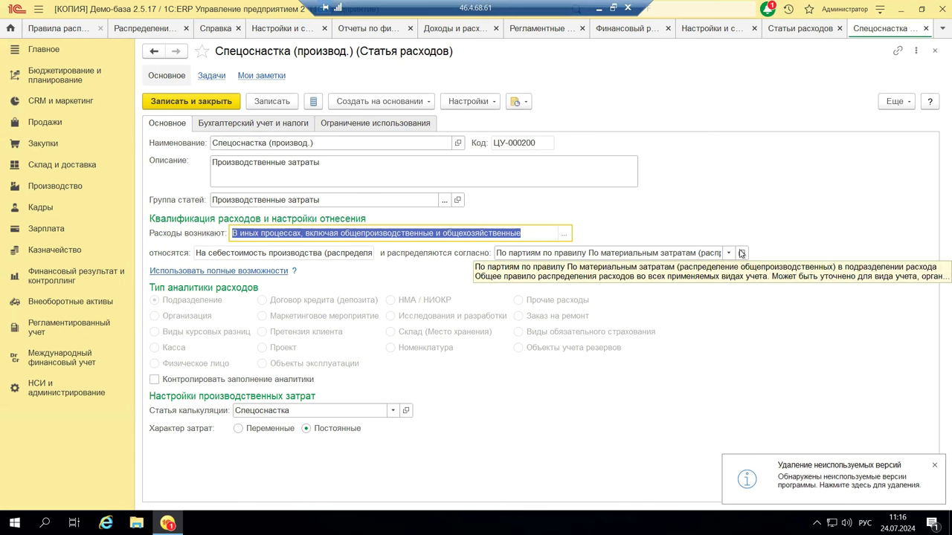
Step: Allow editing of the Спецоснастка (производ.) item's expense category and assignment variant, analytics and regulated accounting settings
key("alt+a")
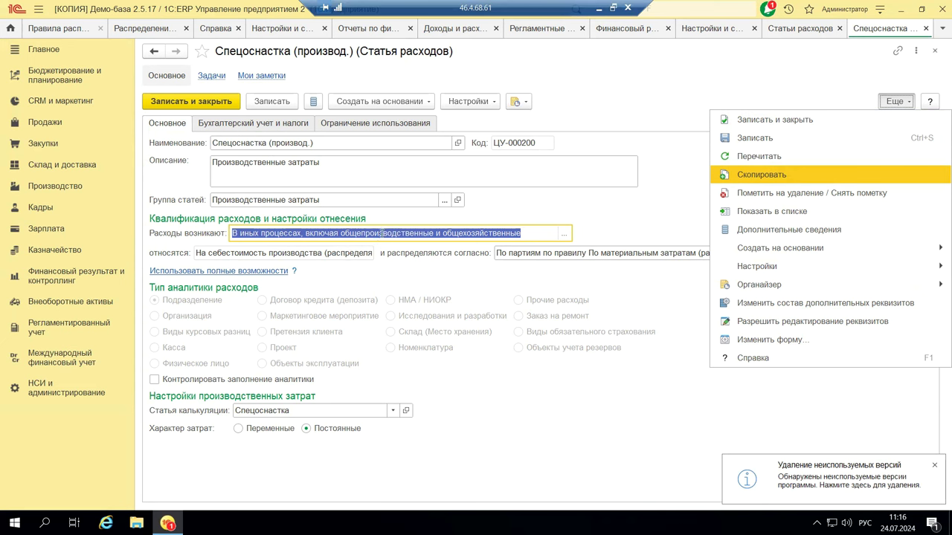
mouse_move(382, 254)
left_click(769, 321)
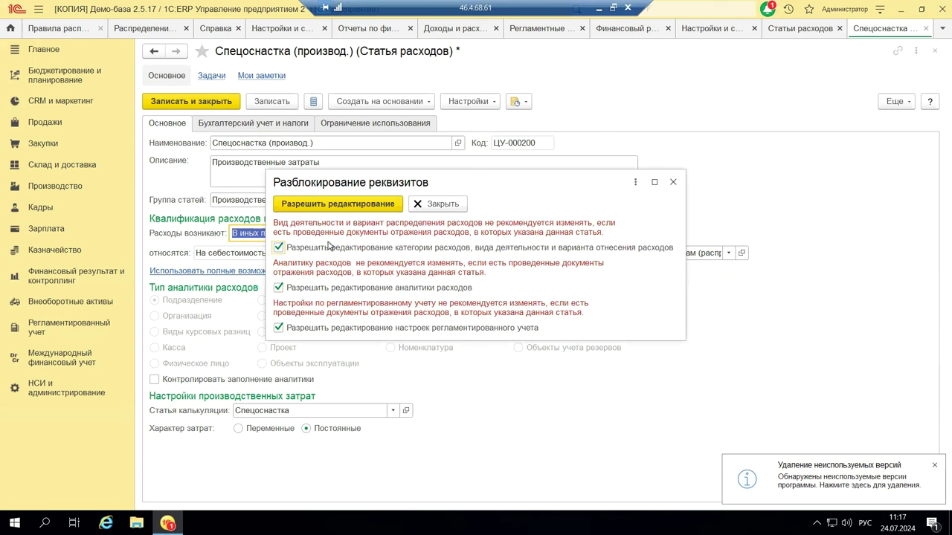
left_click(344, 208)
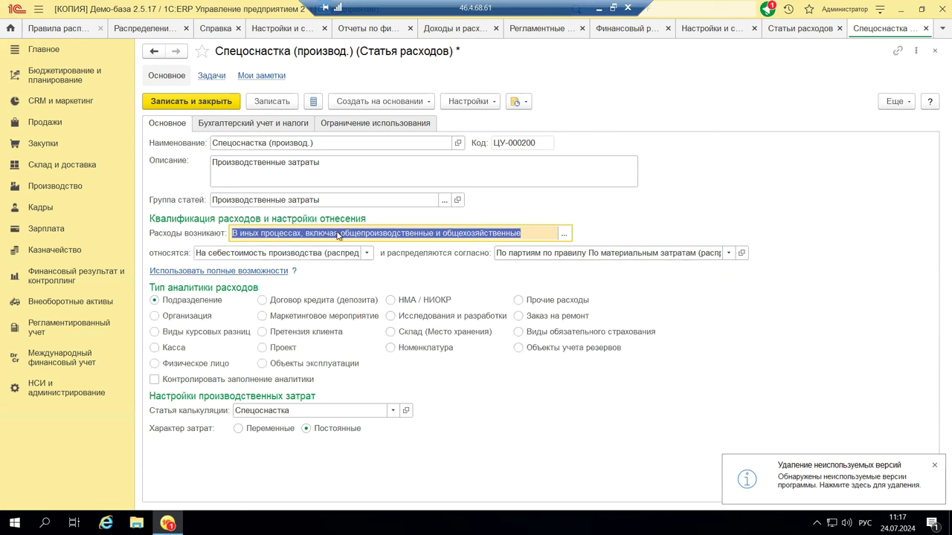
Step: Review the expense item's assignment variants and the full list of available expense distribution rules, leaving both settings as they are
left_click(368, 253)
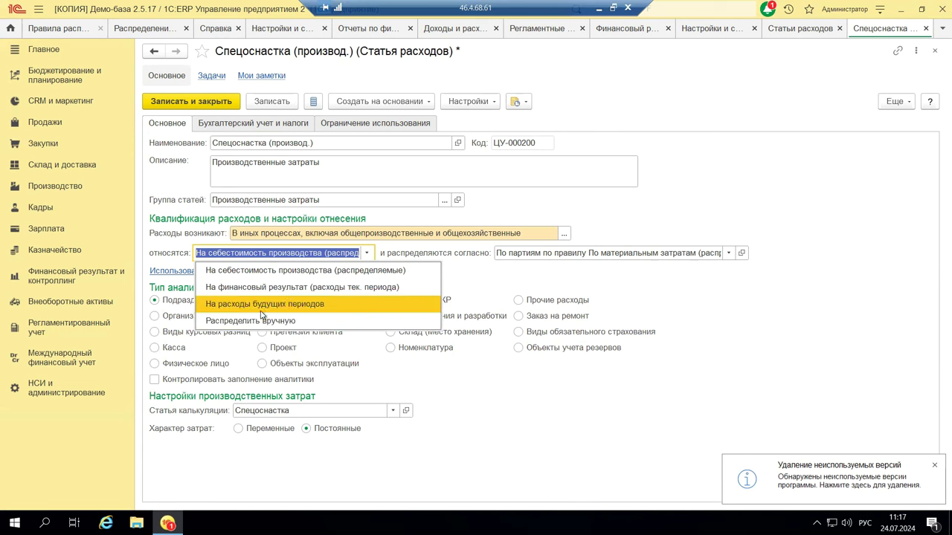
left_click(502, 283)
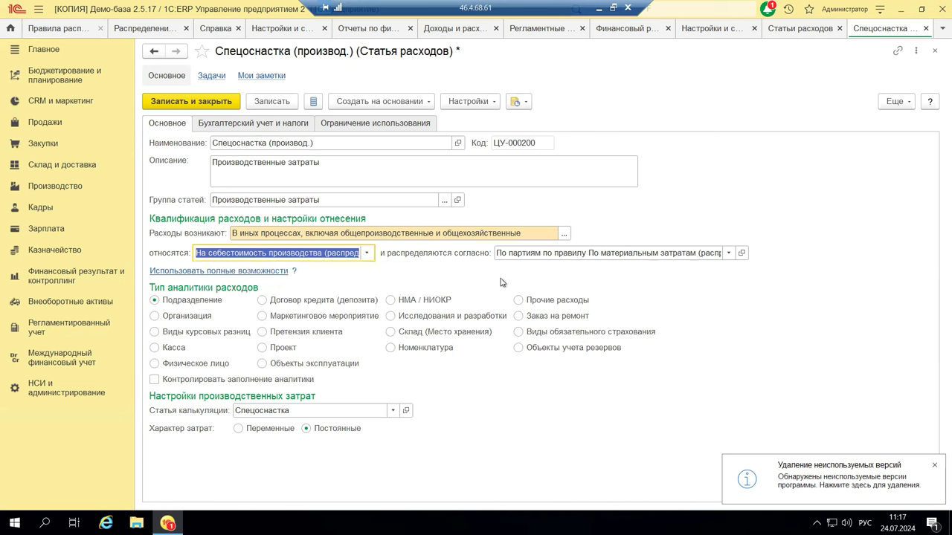
left_click(728, 253)
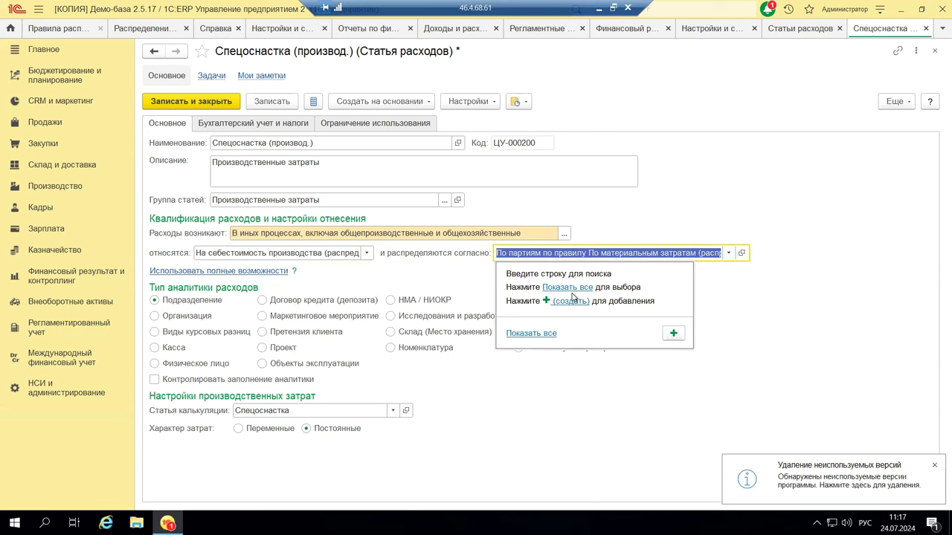
left_click(569, 289)
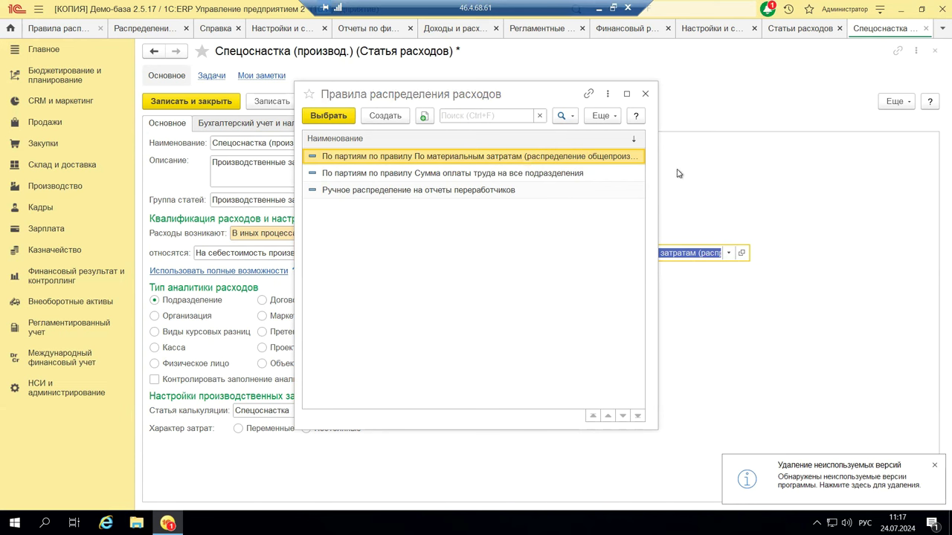
left_click(645, 94)
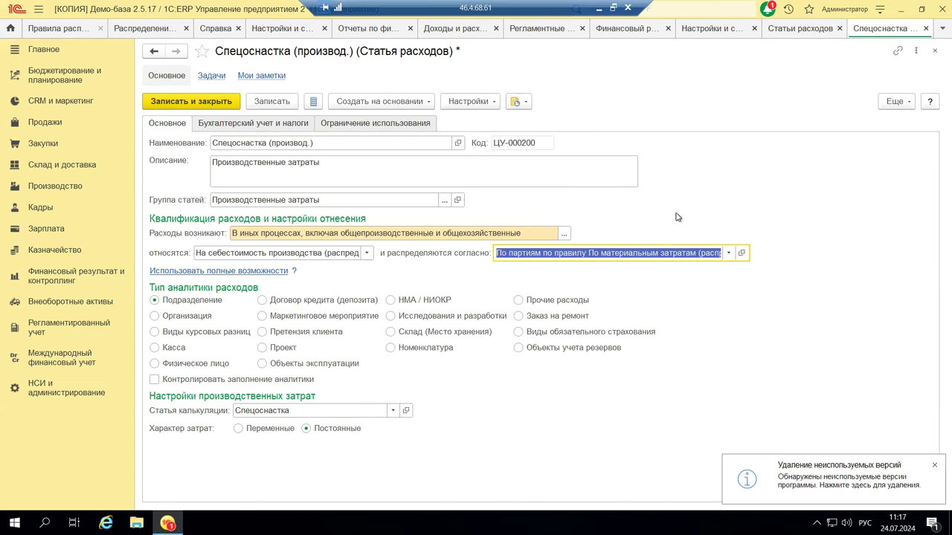
Step: Examine the card of the distribution rule assigned to the item, and view the Статьи калькуляции list for its production costs
left_click(741, 253)
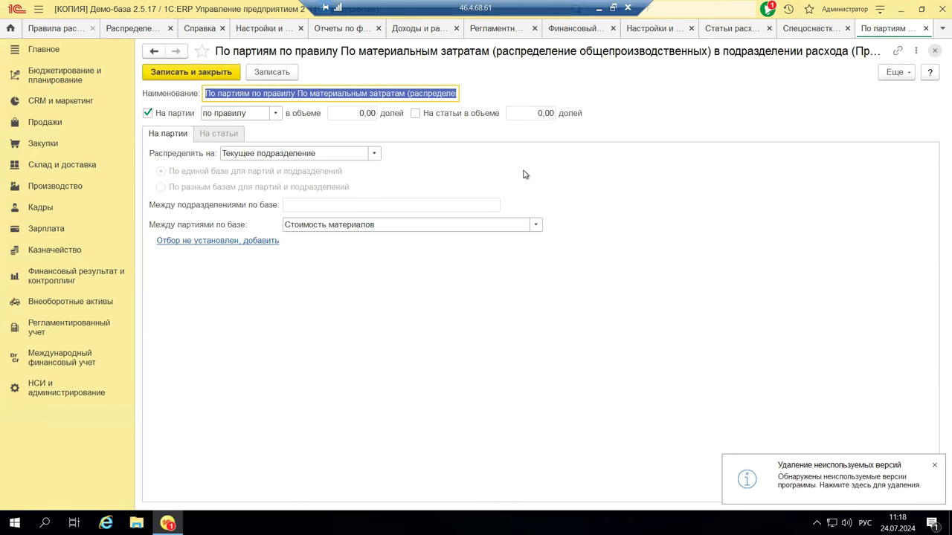
key("ctrl+Return")
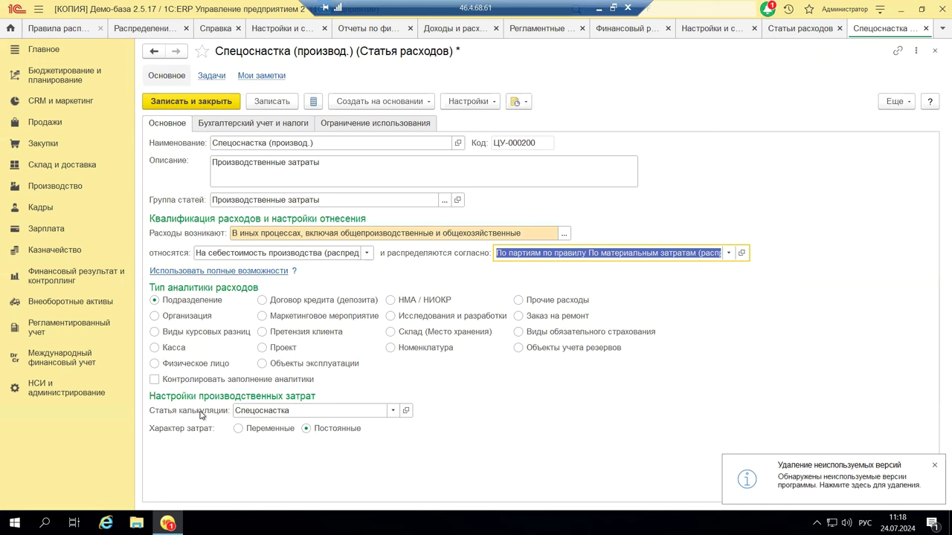
left_click(390, 411)
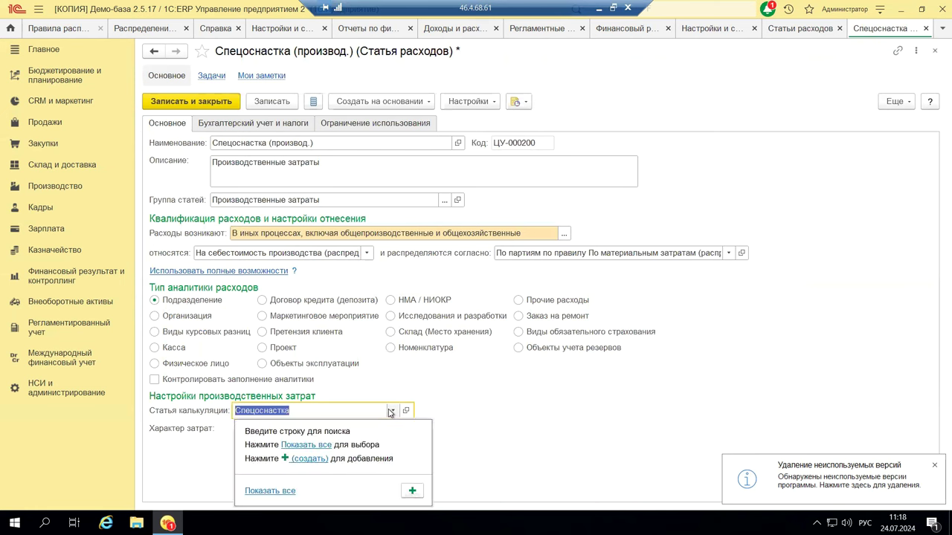
left_click(306, 444)
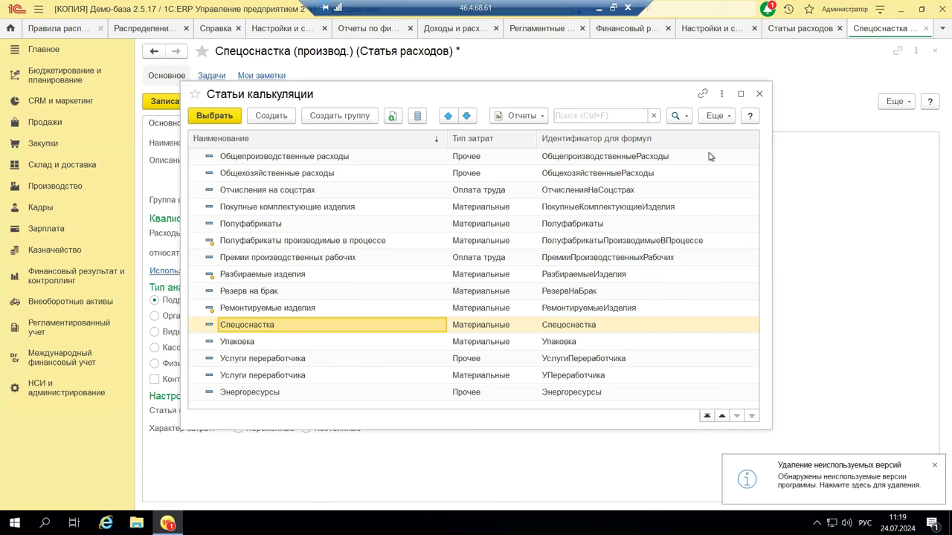
left_click(759, 94)
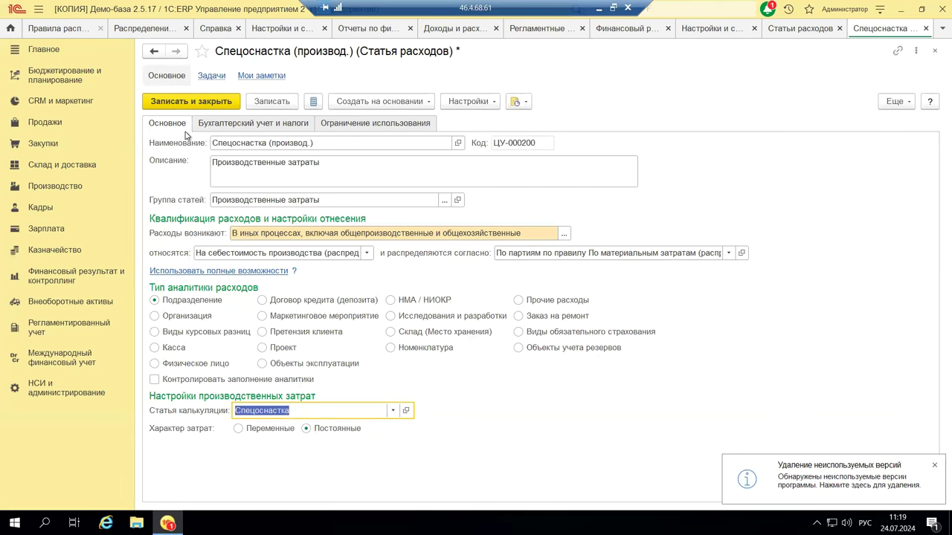
Step: Examine the item's accounting and tax settings and view the financial accounting groups available for management accounting
key("ctrl+Page_Down")
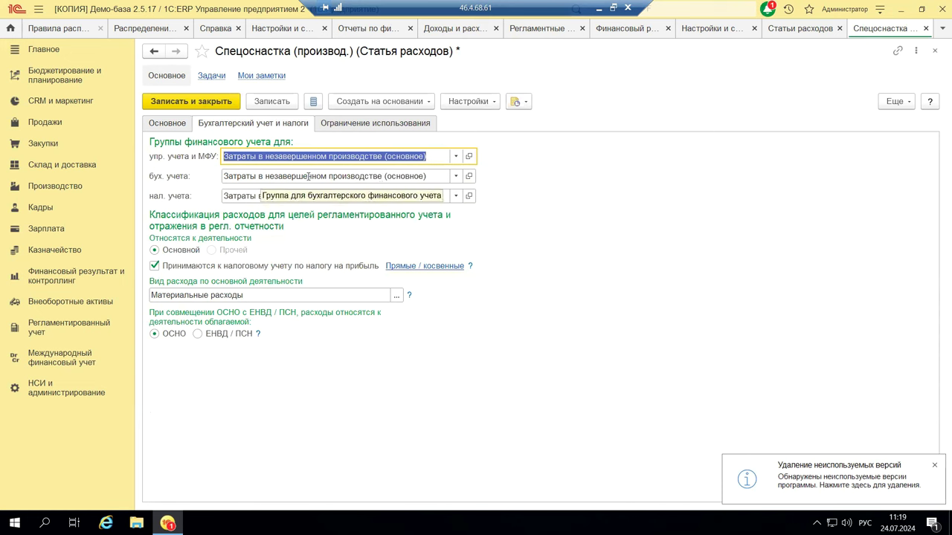
left_click(455, 158)
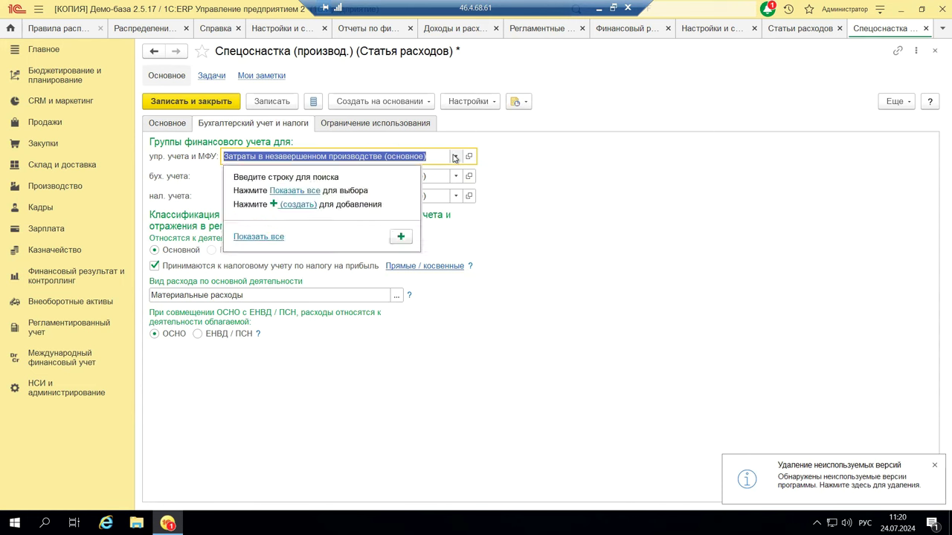
left_click(302, 191)
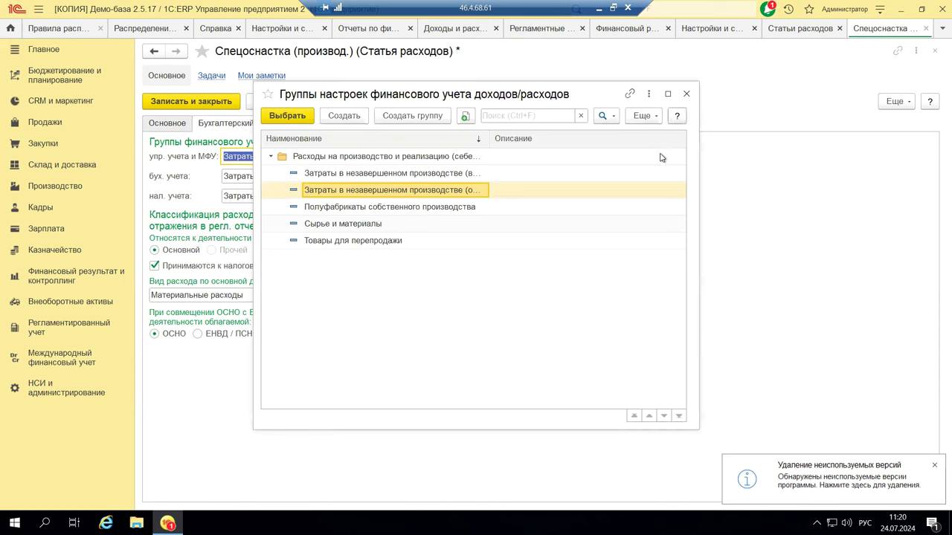
key("Escape")
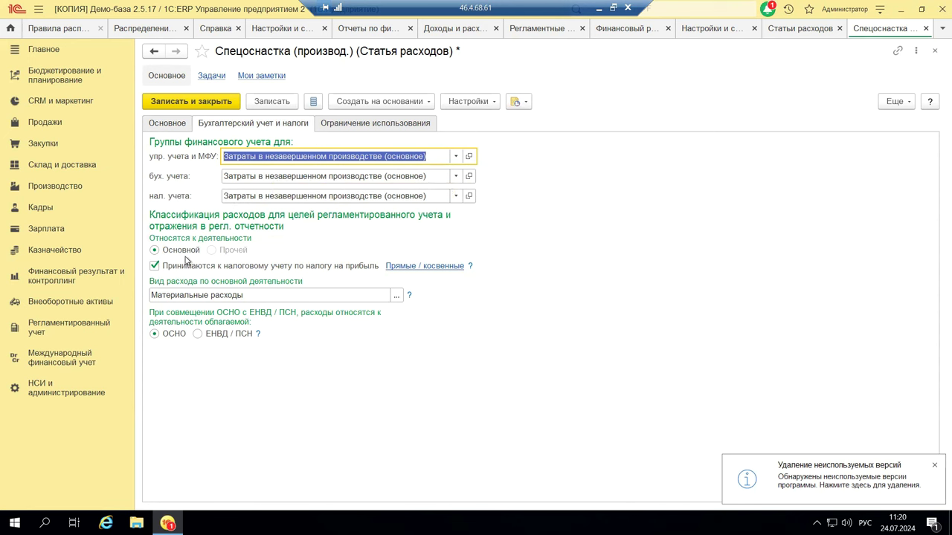
Step: Follow Прямые / косвенные to view the separate management, regulated and tax accounting assignments, and return to the accounting and tax settings
mouse_move(183, 264)
mouse_move(153, 270)
left_click(400, 266)
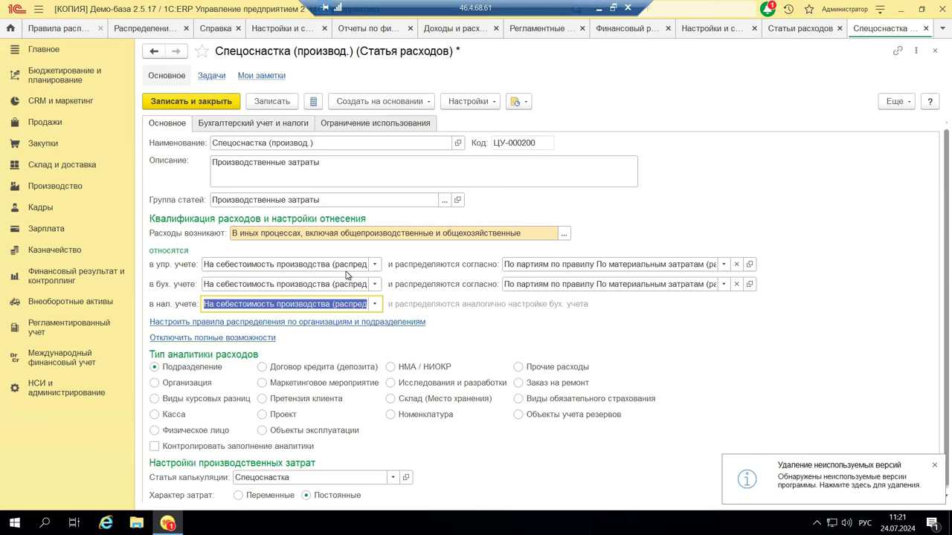
scroll(346, 275, "down", 1)
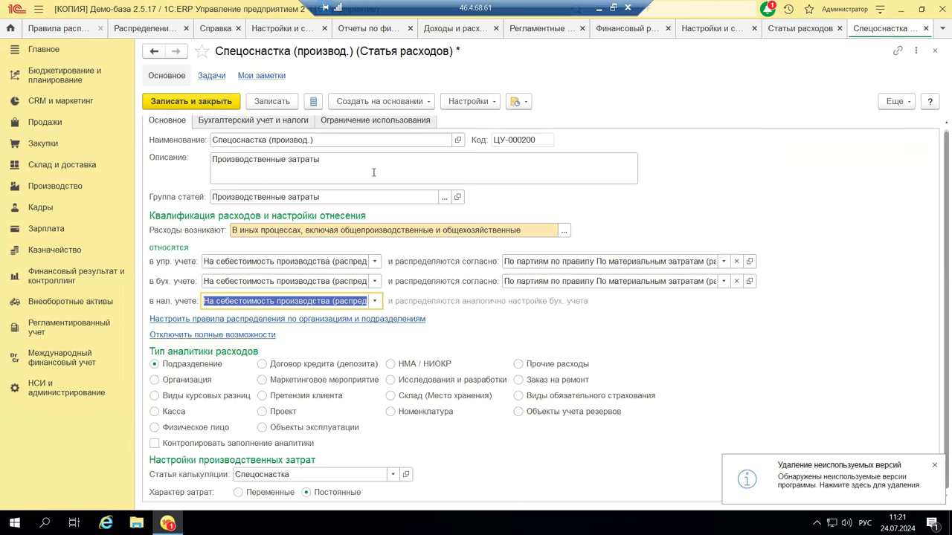
key("ctrl+Page_Down")
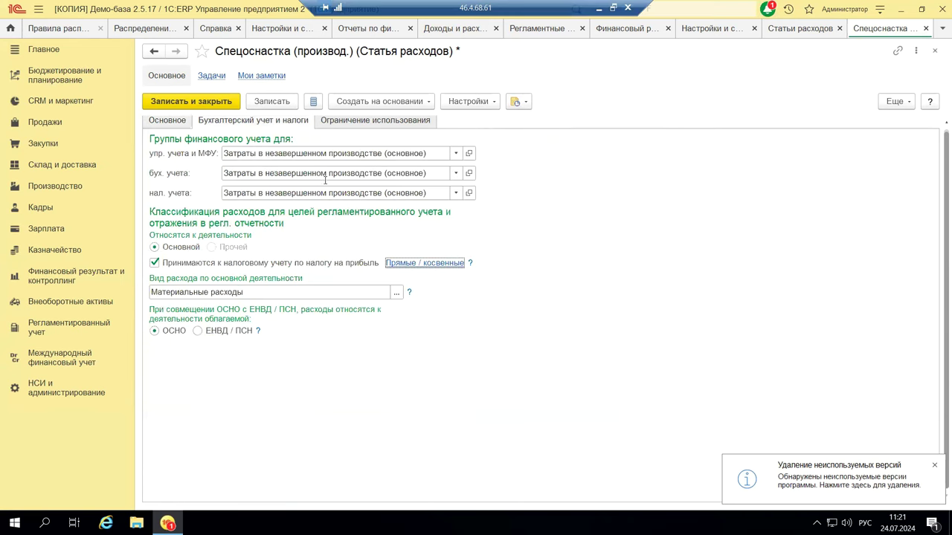
Step: View the Виды расходов (НУ) list for the item's main-activity expense type, close it and switch to the PowerPoint slides
left_click(395, 294)
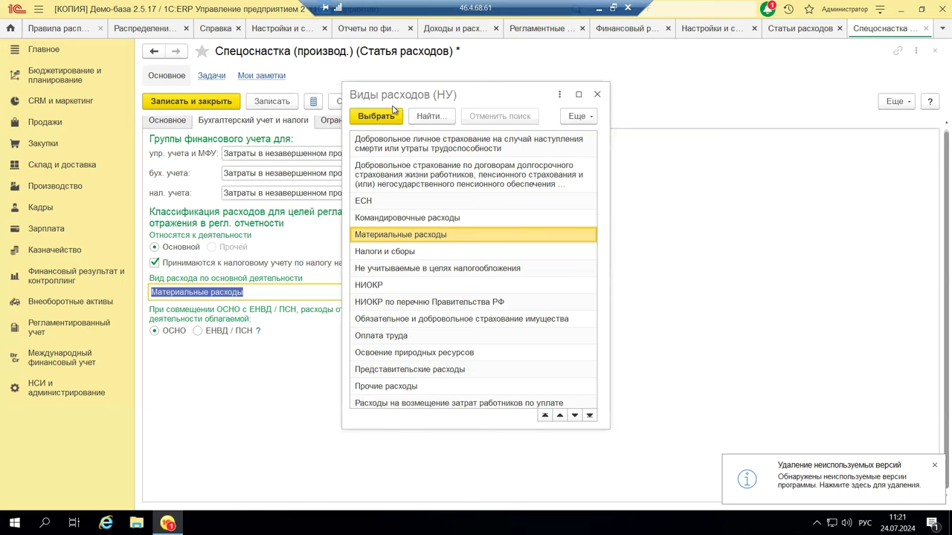
left_click_drag(371, 90, 388, 150)
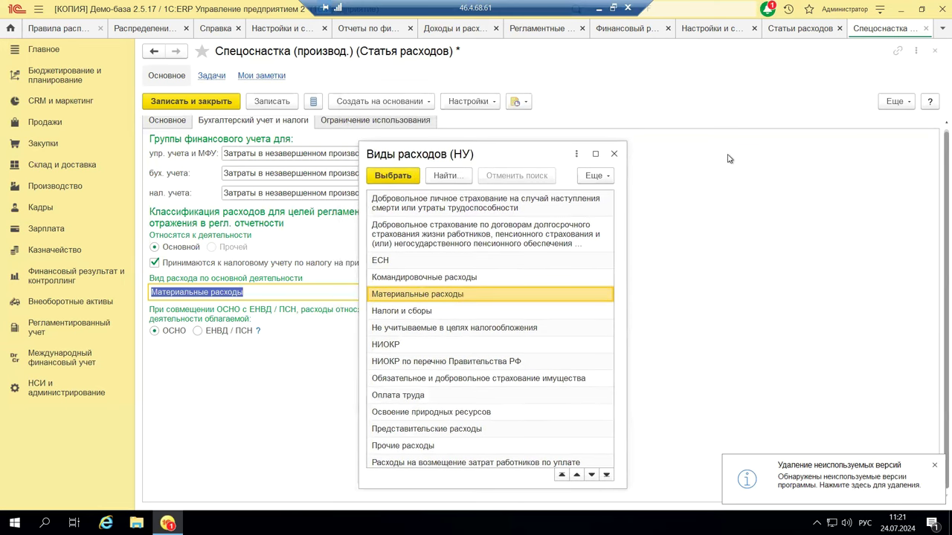
left_click(614, 155)
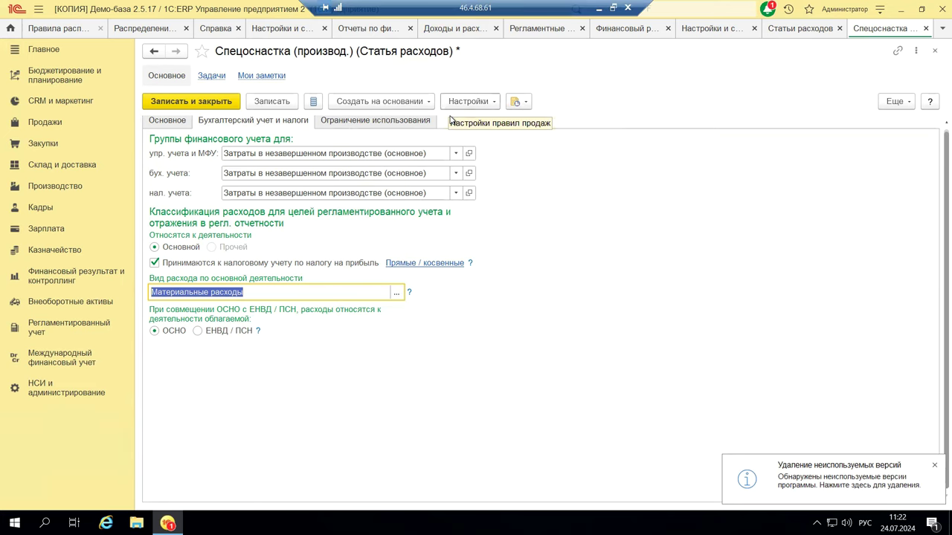
left_click(598, 8)
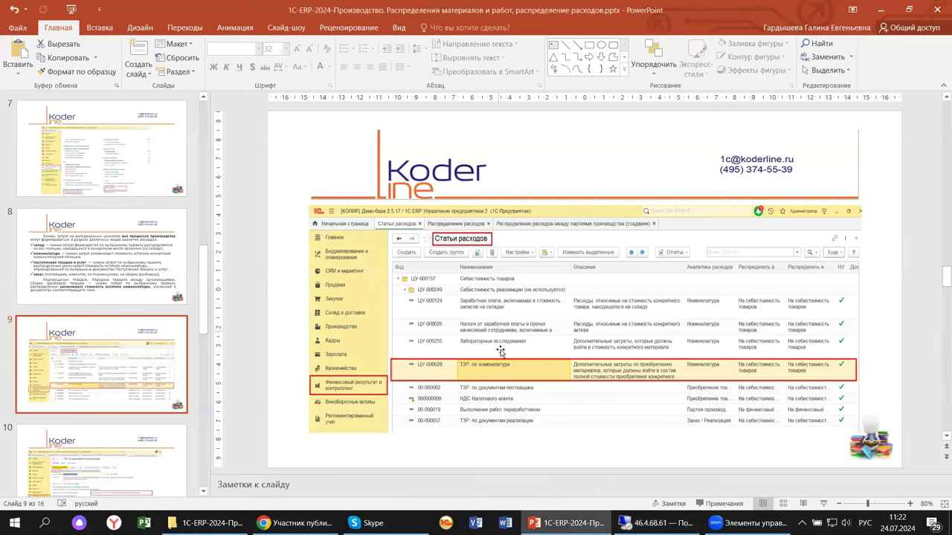
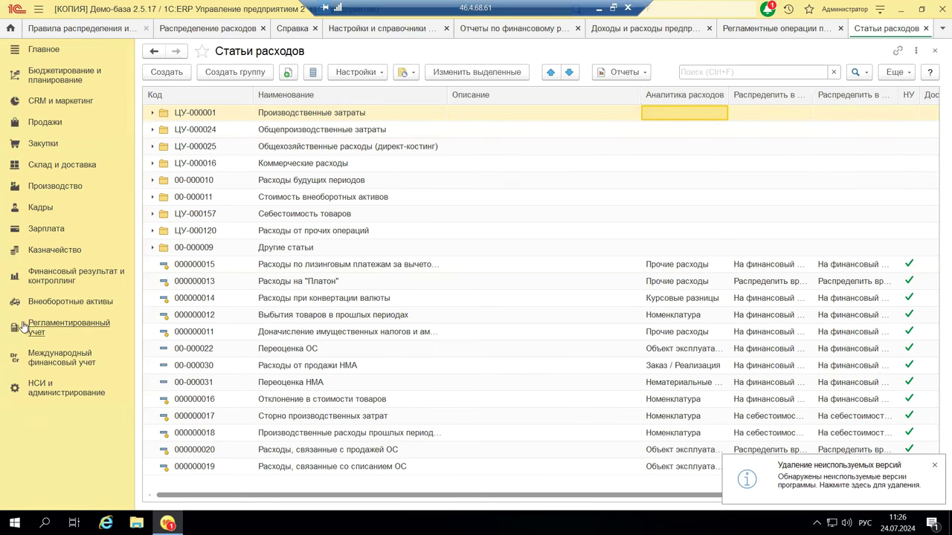
Step: Open Правила распределения и показатели from Финансовый результат и контроллинг and close the leftover item group, product group and return-waste rule windows
left_click(58, 281)
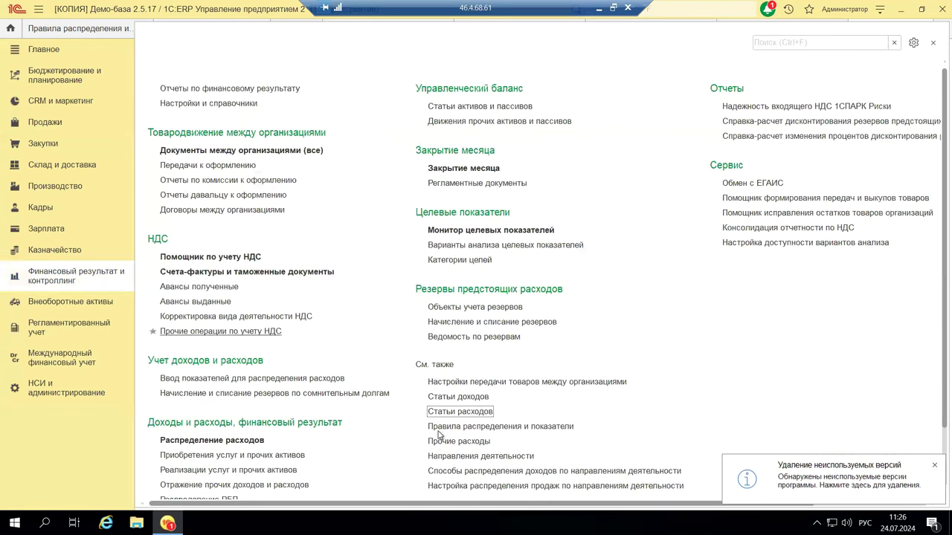
left_click(476, 426)
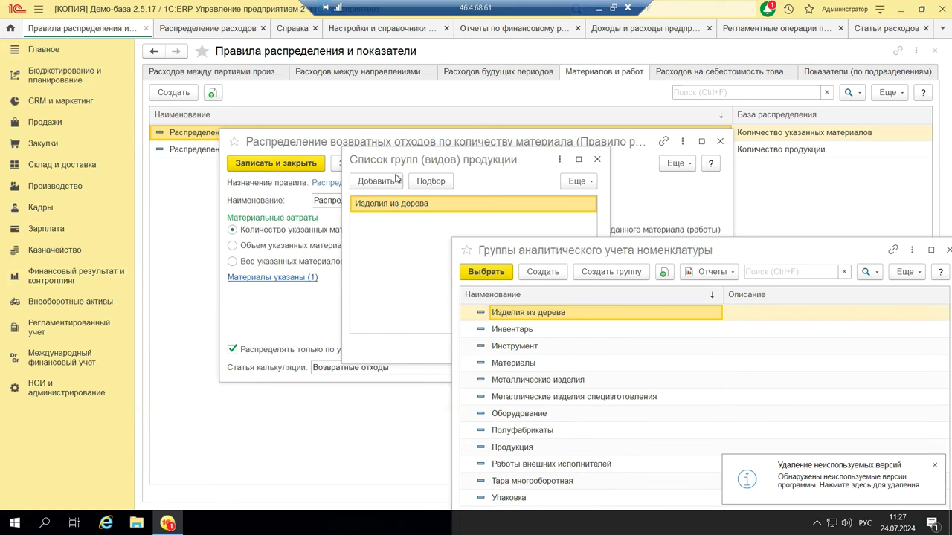
left_click(947, 250)
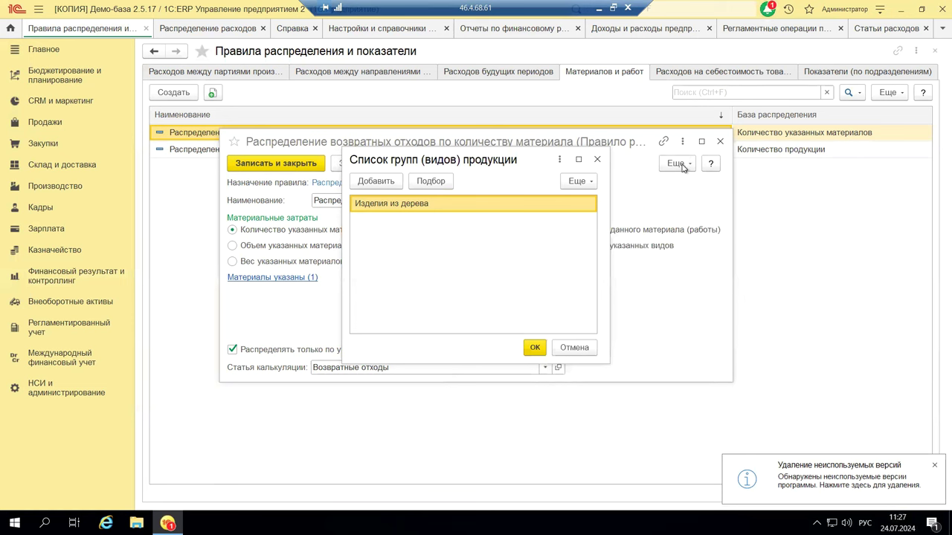
left_click(597, 159)
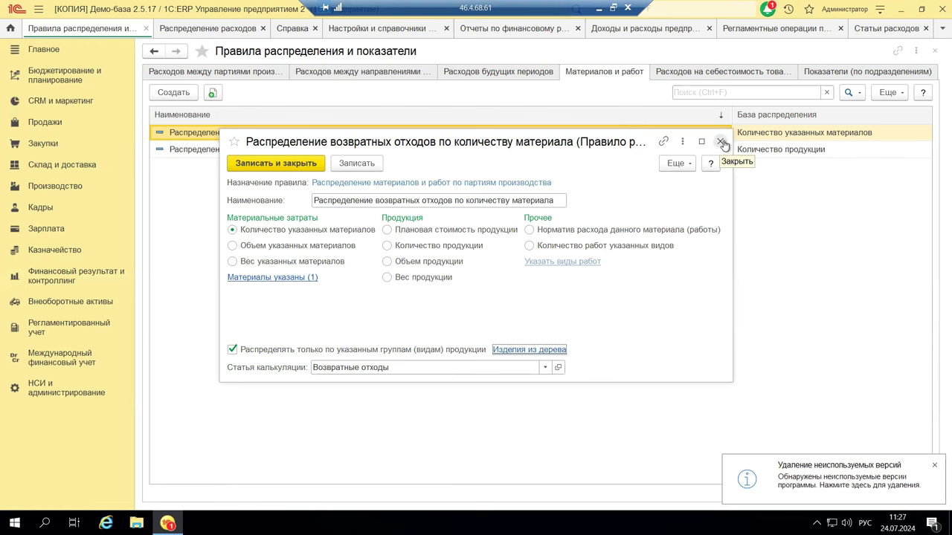
left_click(721, 141)
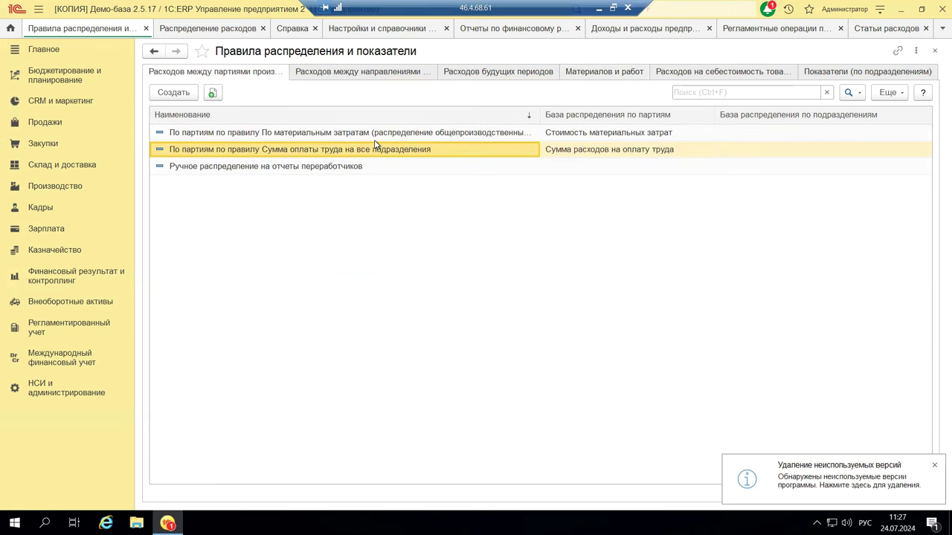
Step: Look through the distribution rules for production batches, business lines, goods cost and deferred expenses, and the department indicators
key("ctrl+Page_Down")
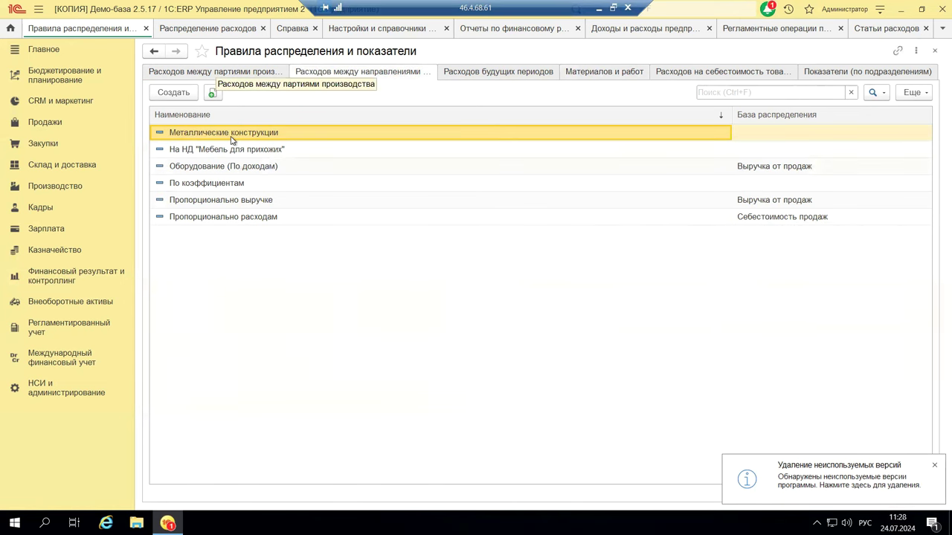
key("ctrl+Page_Up")
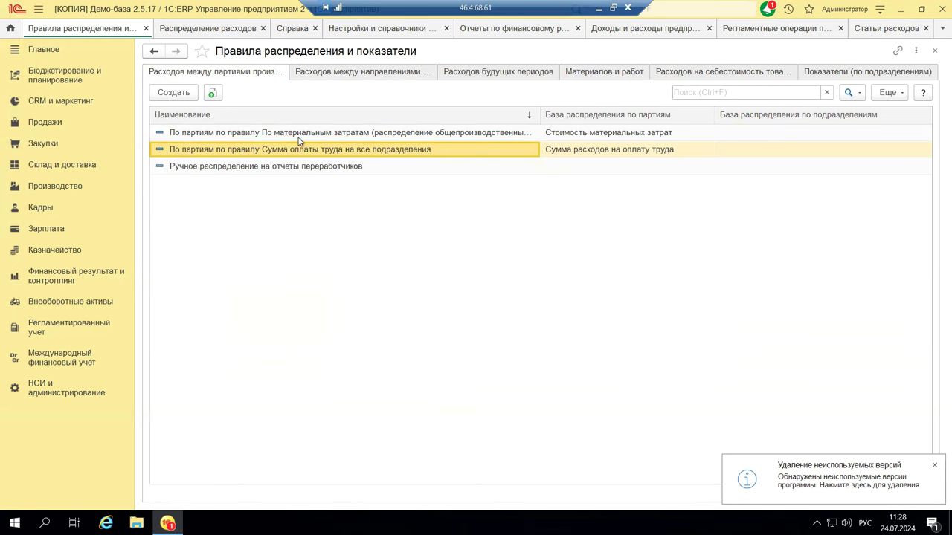
key("ctrl+Page_Down")
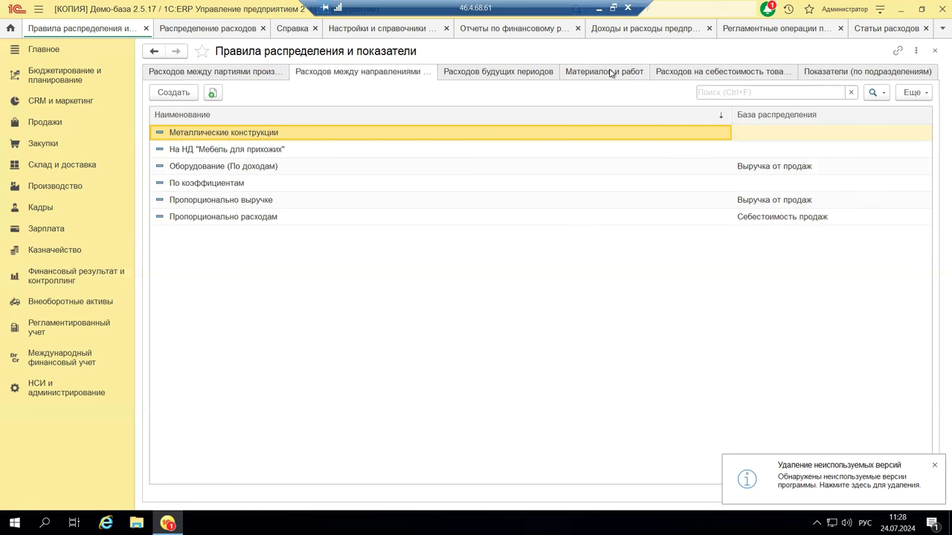
left_click(708, 72)
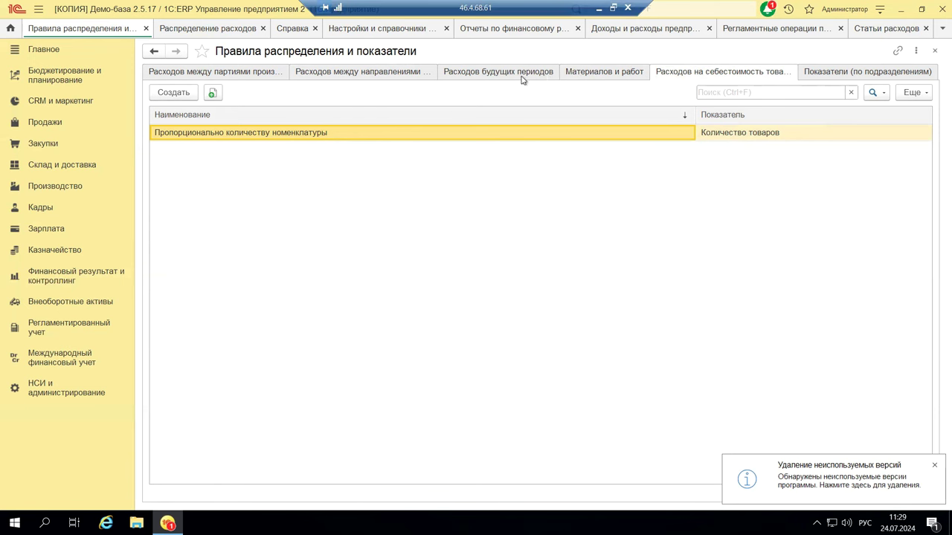
left_click(407, 78)
left_click(822, 72)
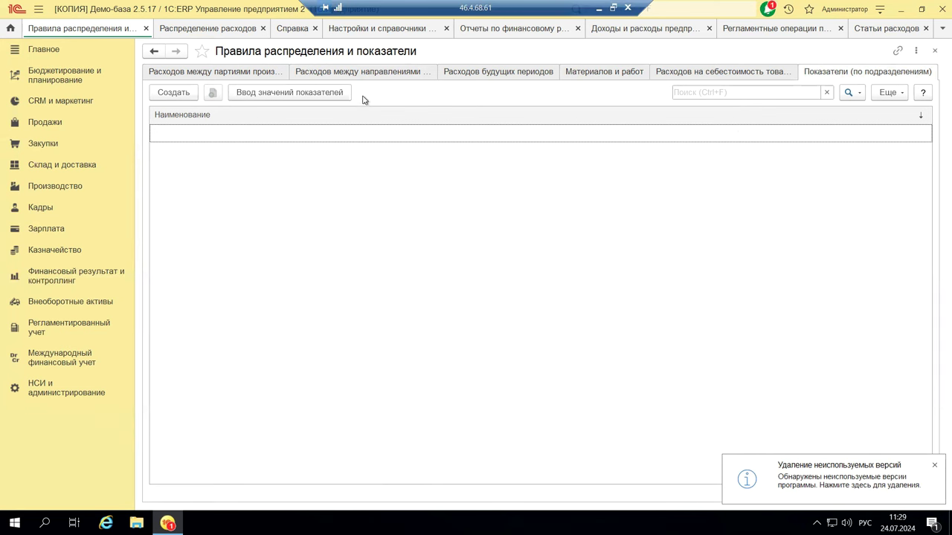
left_click(467, 77)
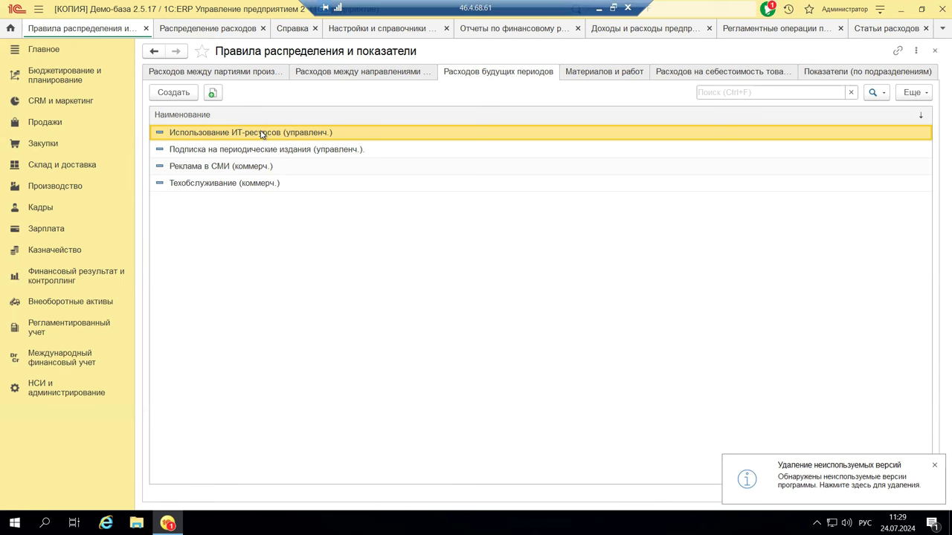
Step: Open the Пропорционально количеству номенклатуры rule from the rules for distributing expenses to goods cost
left_click(668, 74)
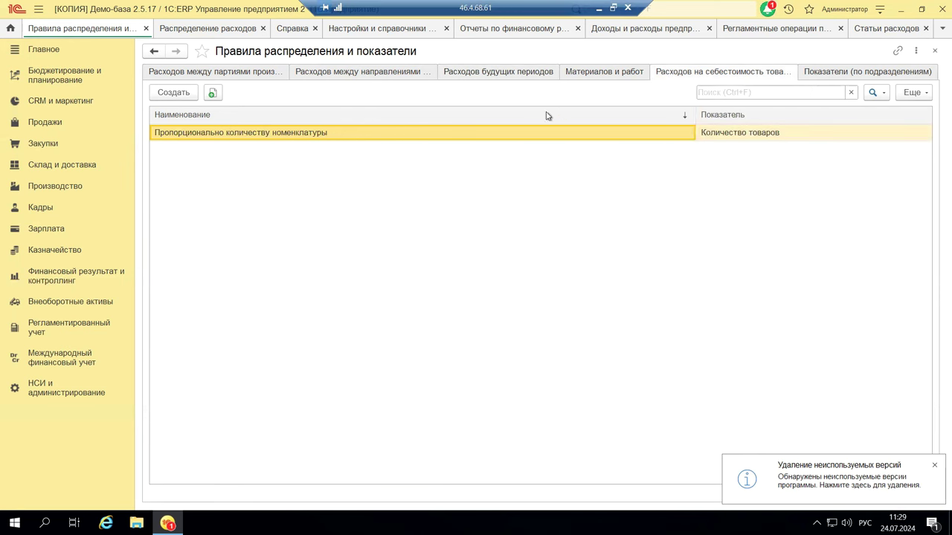
double_click(314, 134)
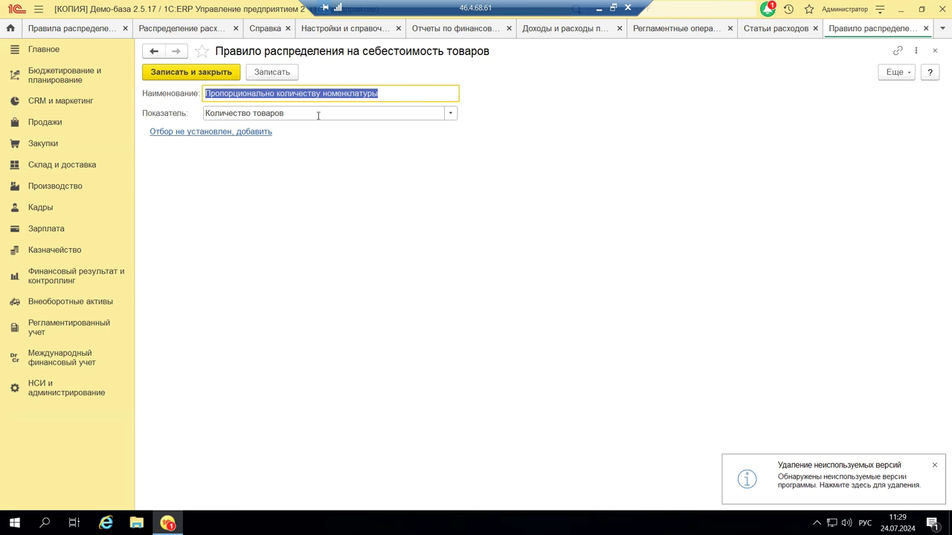
Step: Review the options available for the rule's Показатель and close the Пропорционально количеству номенклатуры rule unchanged
left_click(455, 114)
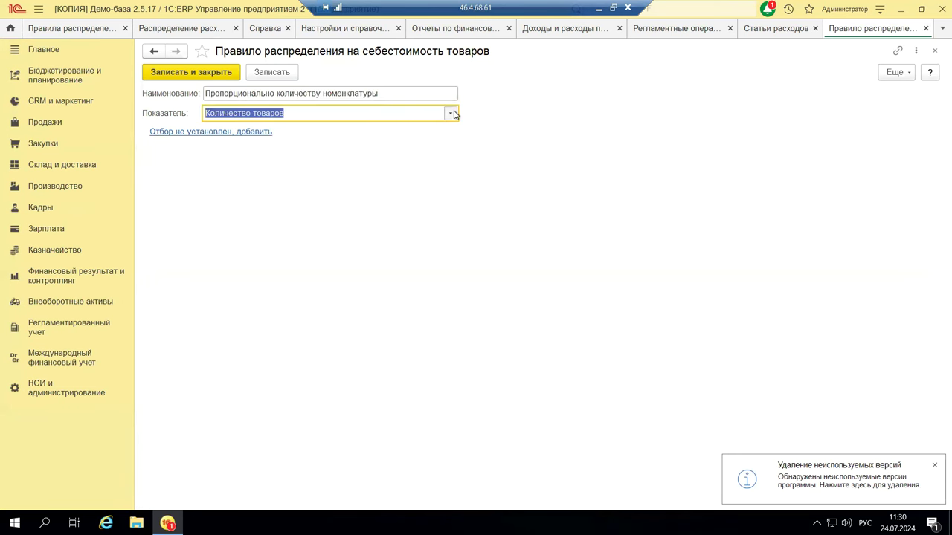
key("Down")
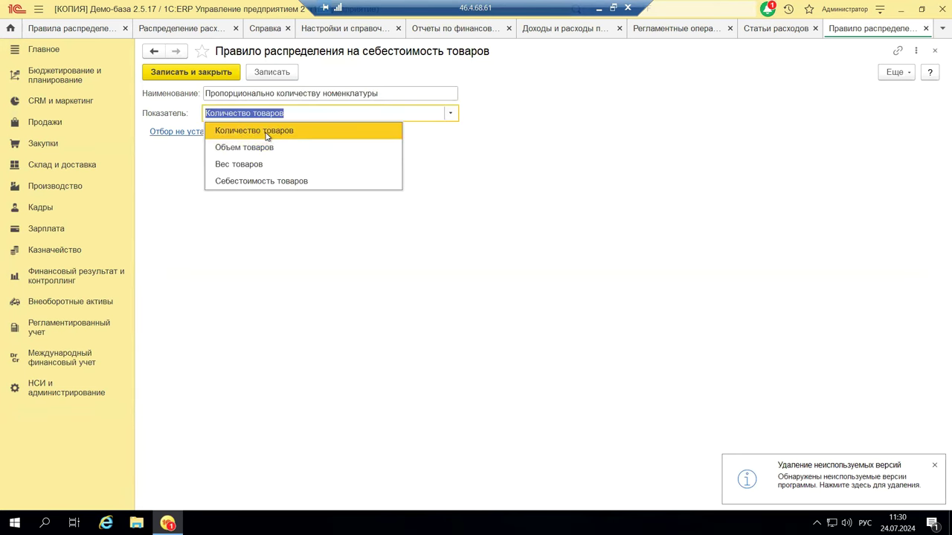
key("Down")
key("Down")
key("Down")
left_click(936, 56)
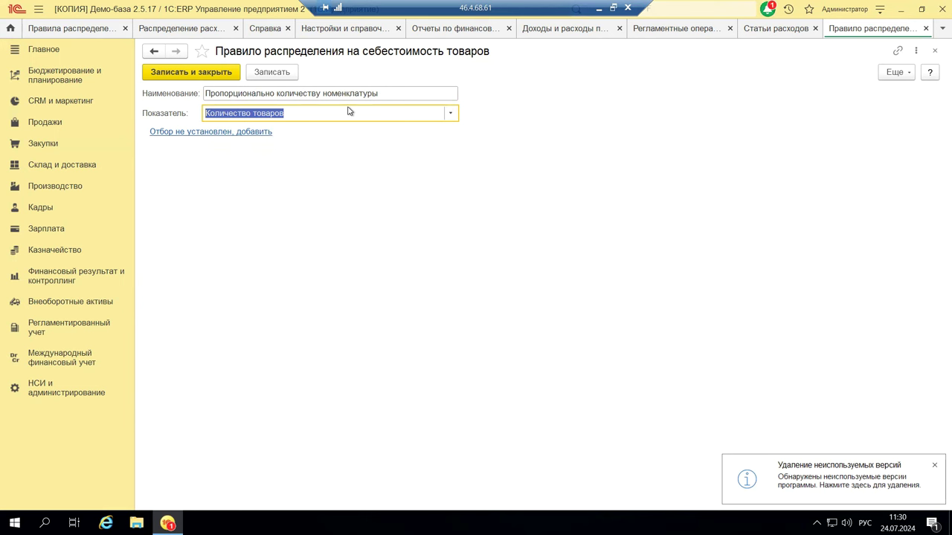
left_click(934, 54)
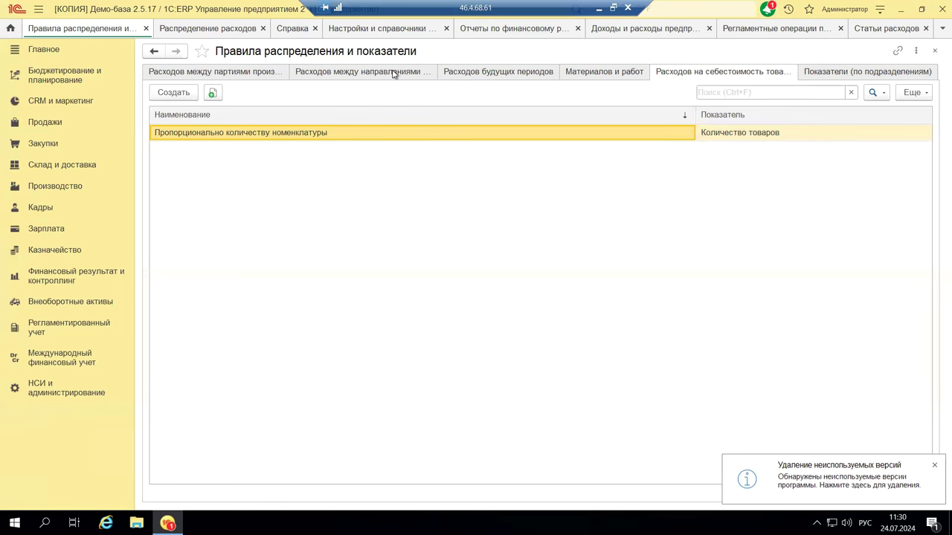
Step: Open the Распределение возвратных отходов по количеству материала rule among the materials and works rules and view its list of specified materials
left_click(577, 76)
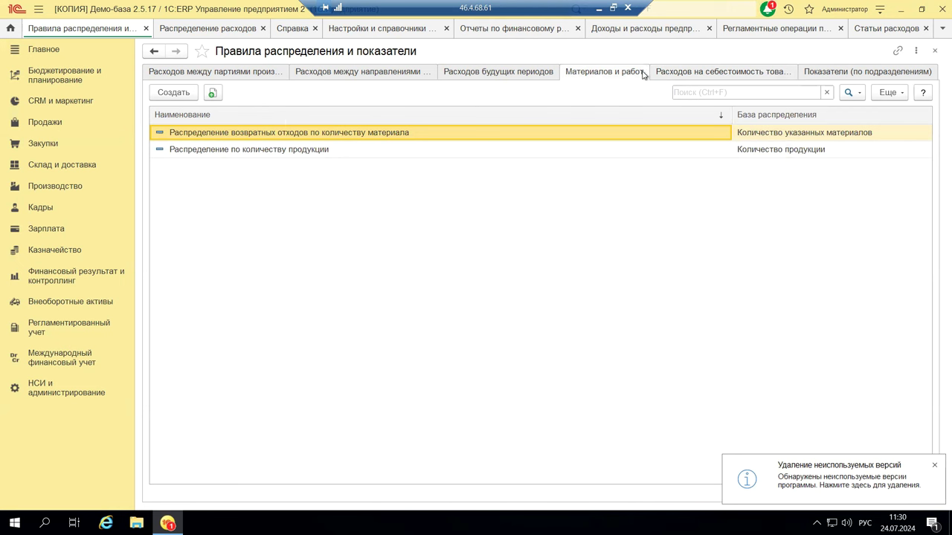
double_click(252, 135)
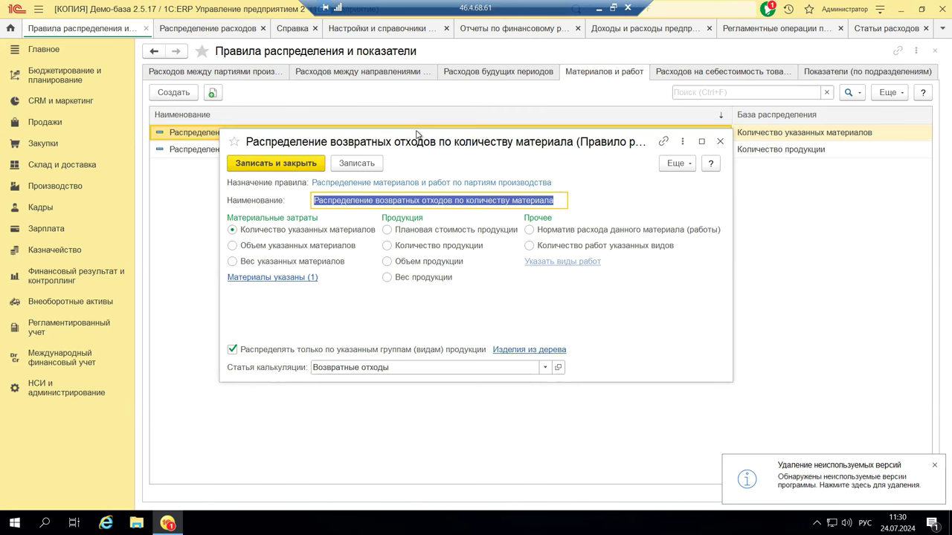
left_click_drag(418, 133, 451, 134)
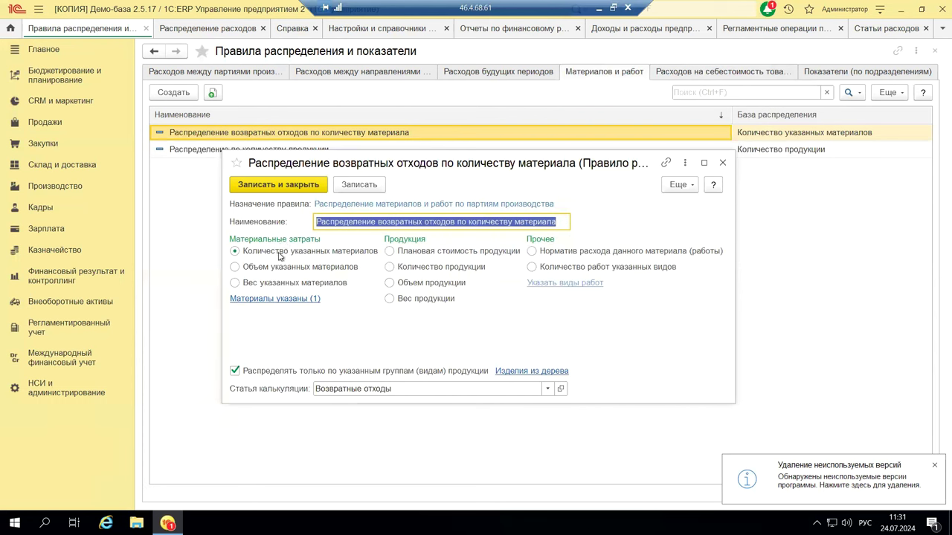
left_click(291, 299)
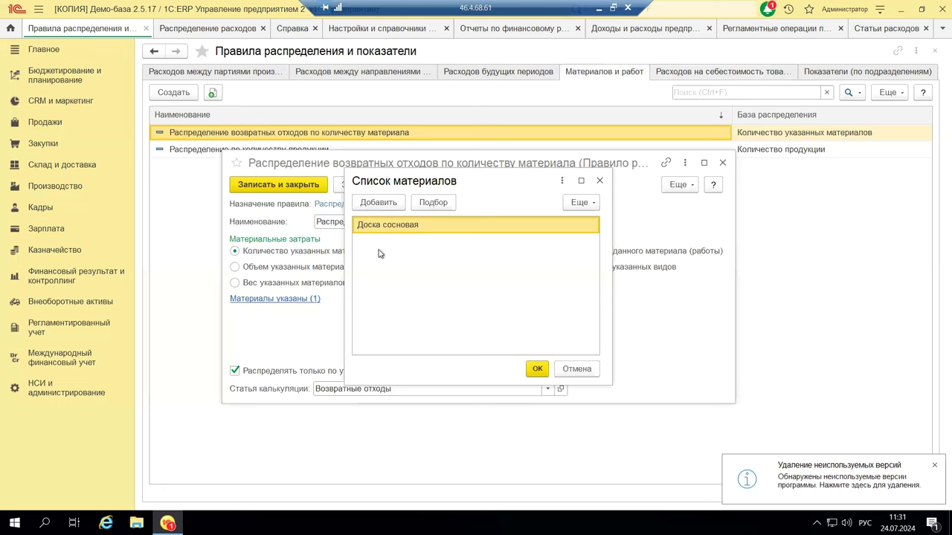
left_click(599, 181)
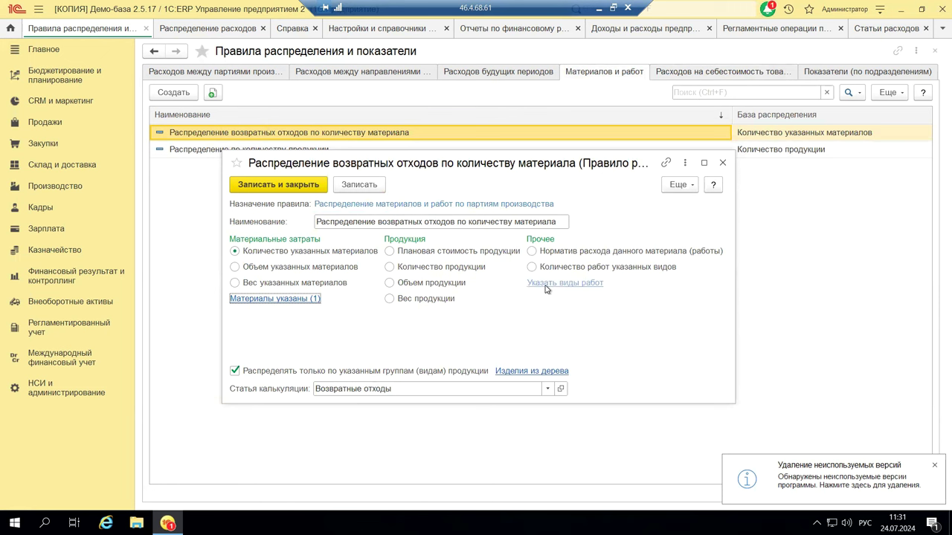
Step: Try the Норматив расхода данного материала (работы) base, view the Возвратные отходы costing item, and close the rule without saving
left_click(531, 252)
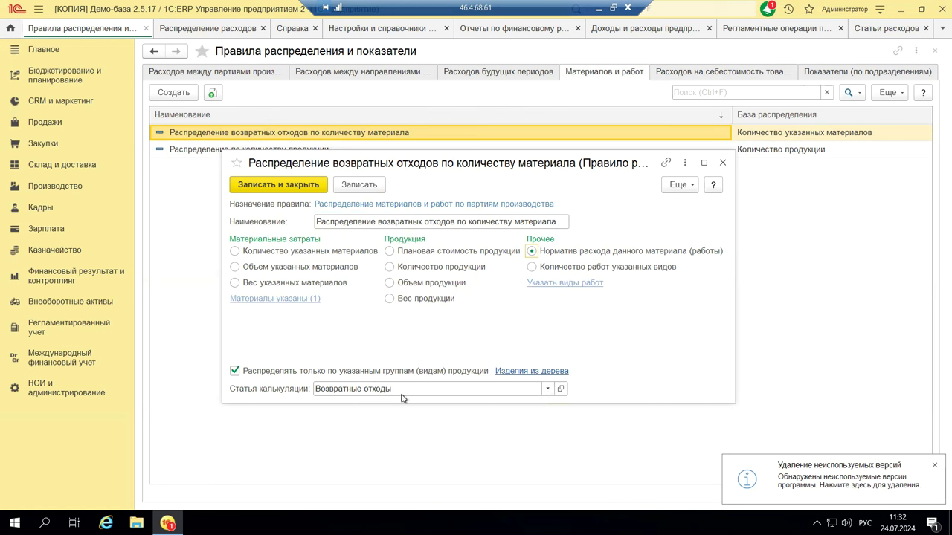
left_click(561, 389)
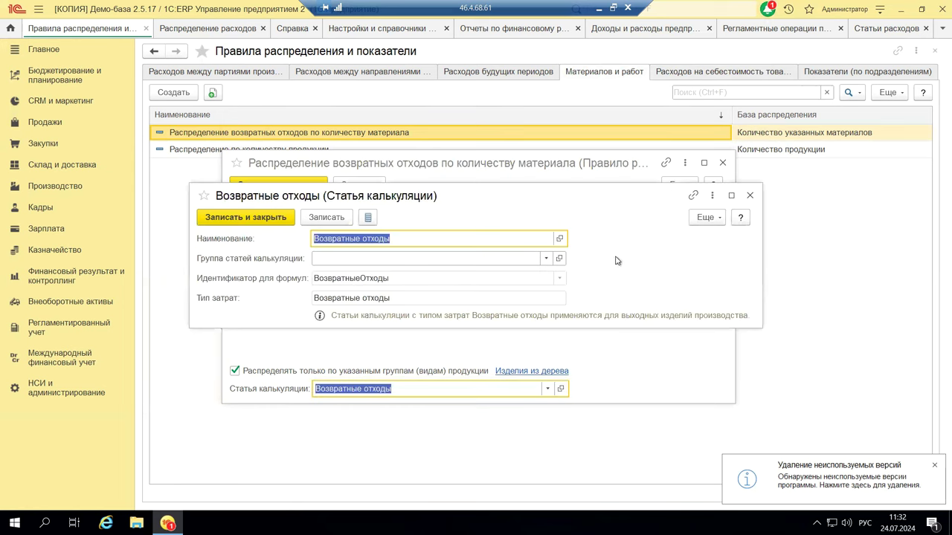
left_click(749, 195)
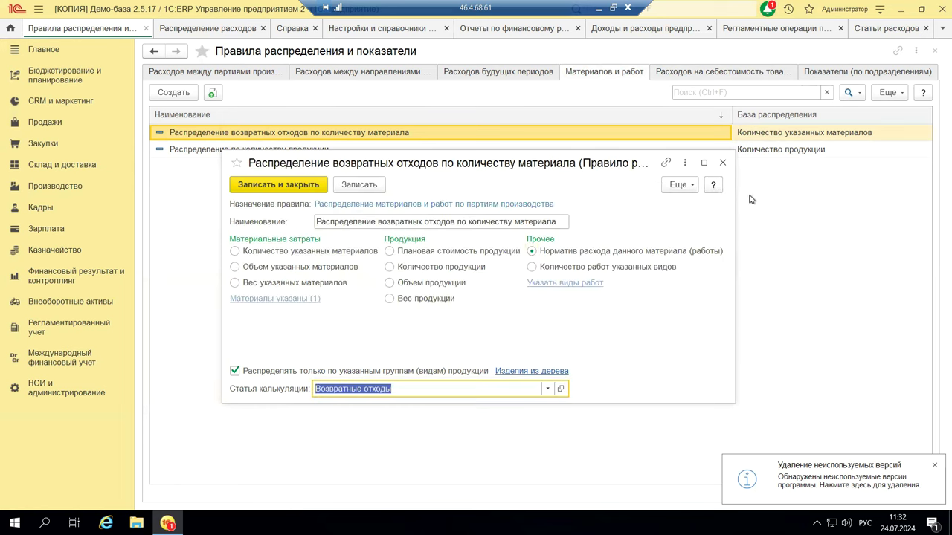
left_click(722, 163)
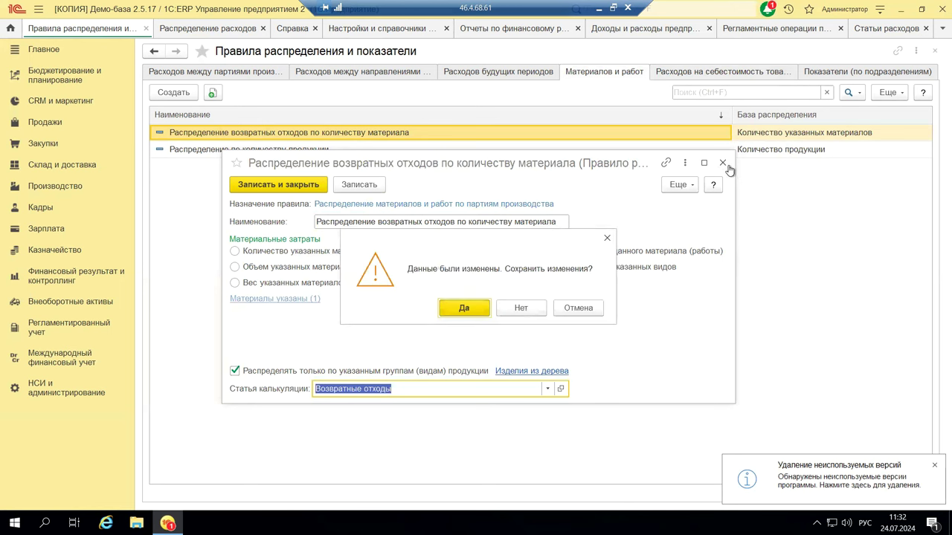
left_click(536, 308)
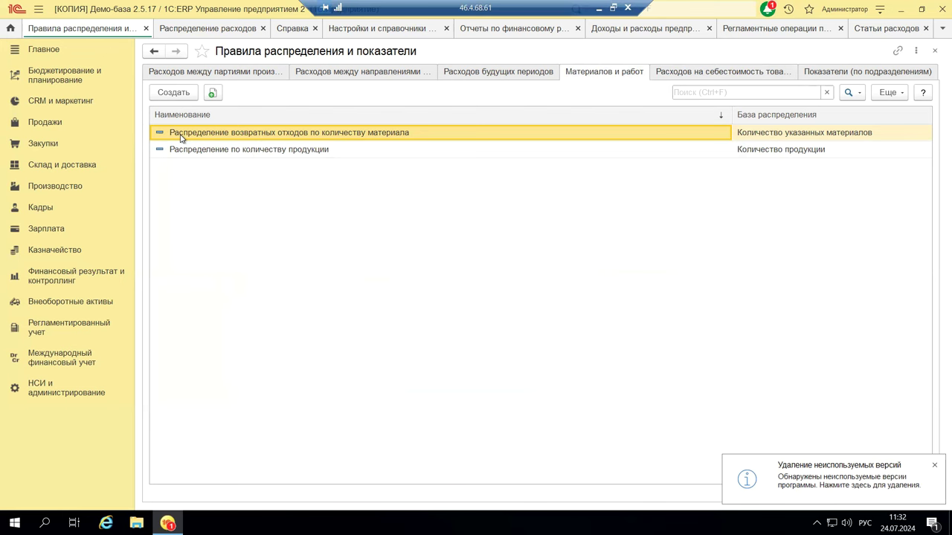
Step: Open the Распределение по количеству продукции rule for materials and works
key("Down")
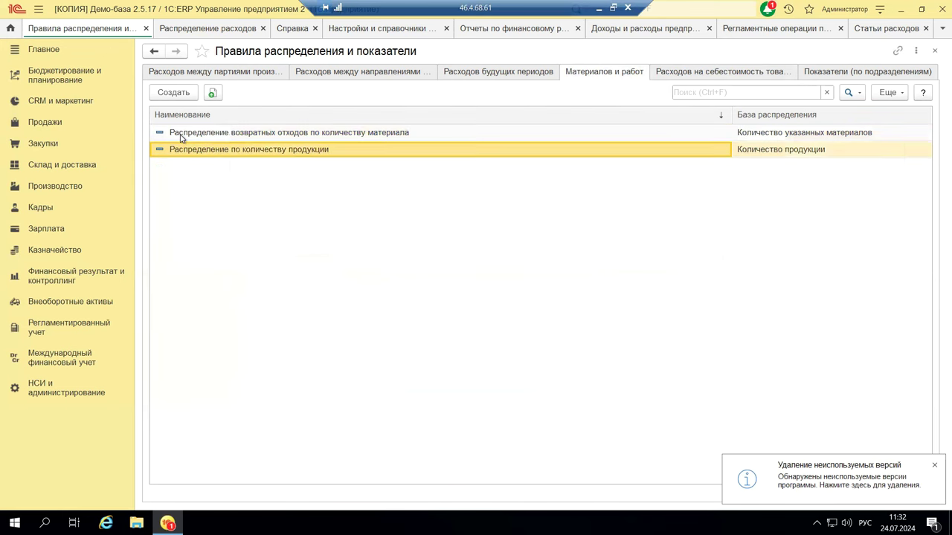
key("Return")
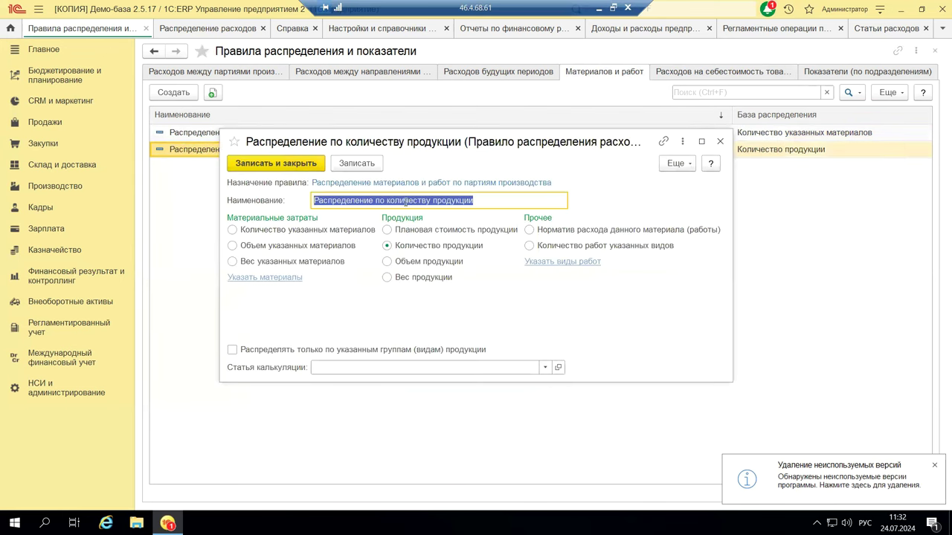
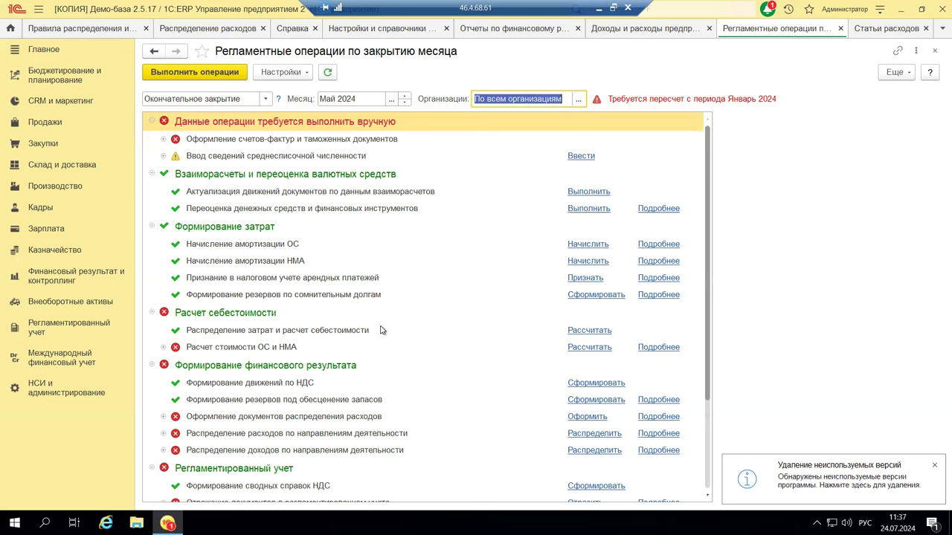
Step: View the event log details of the month-closing operation Расчет стоимости ОС и НМА, close the log, and look over the remaining operations
left_click(584, 332)
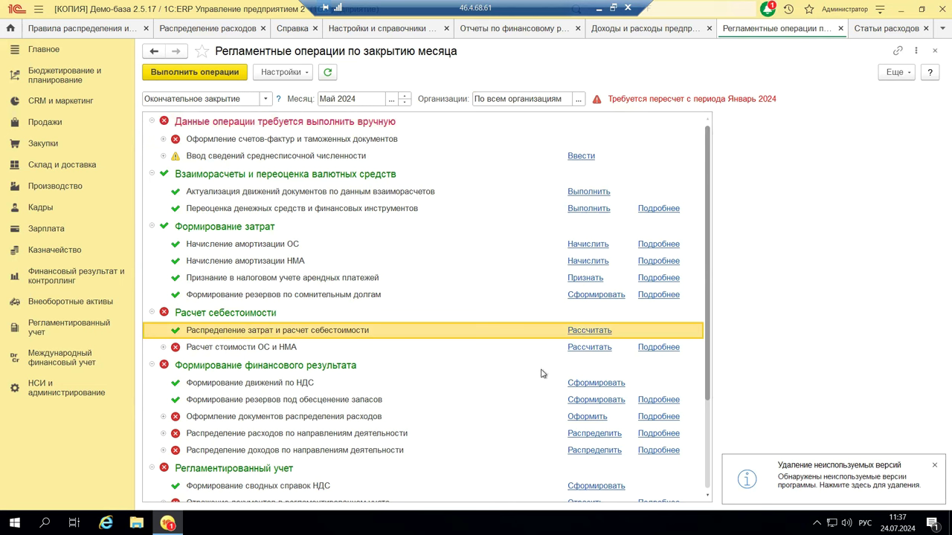
left_click(654, 348)
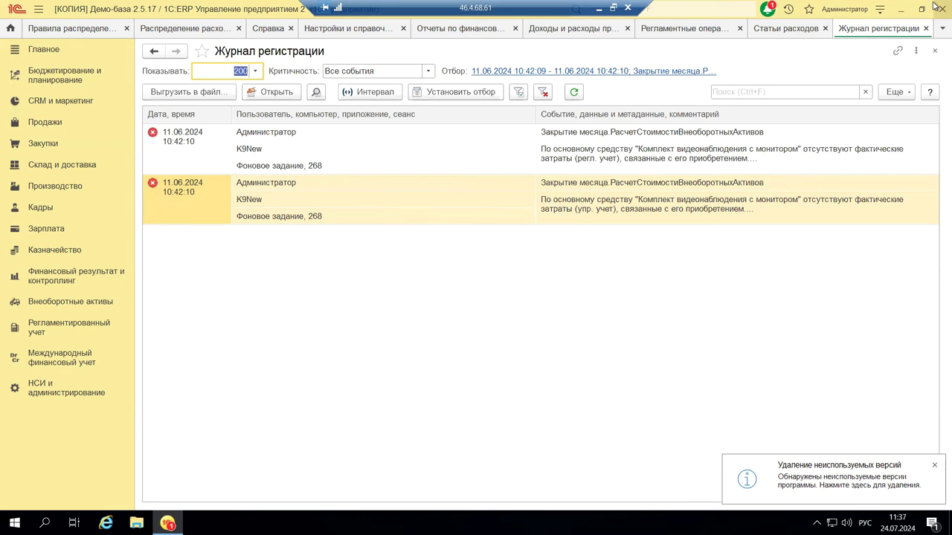
left_click(935, 52)
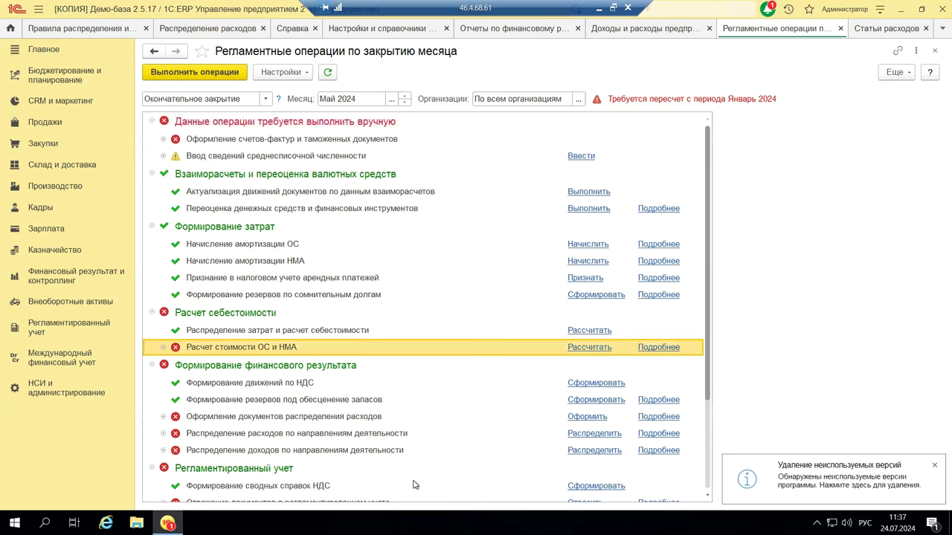
scroll(414, 485, "down", 3)
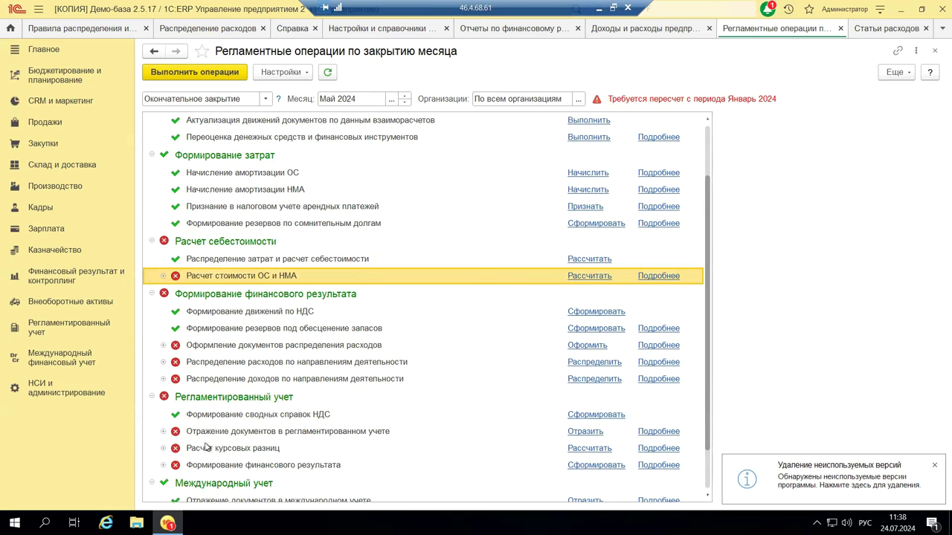
Step: Read the built-in help of the Распределение расходов workplace from Финансовый результат и контроллинг and close both windows
left_click(87, 276)
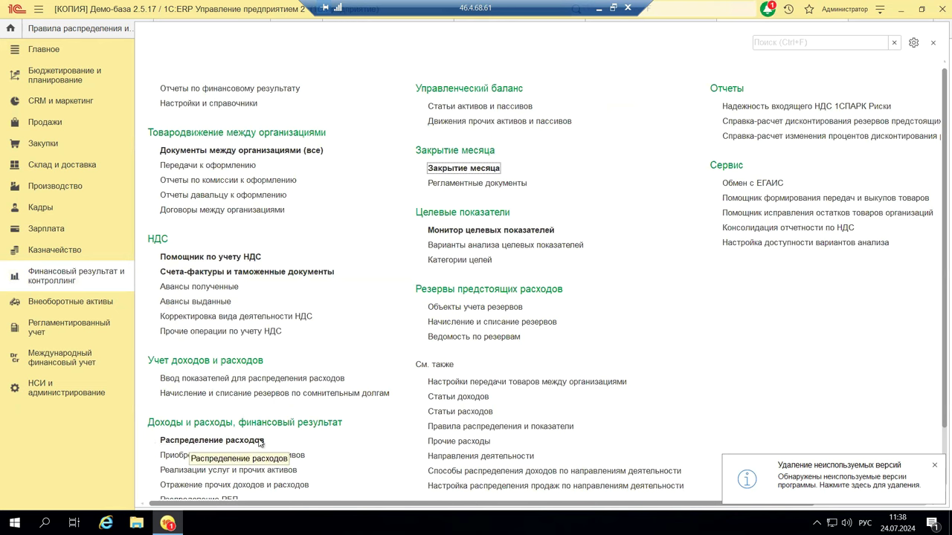
left_click(180, 440)
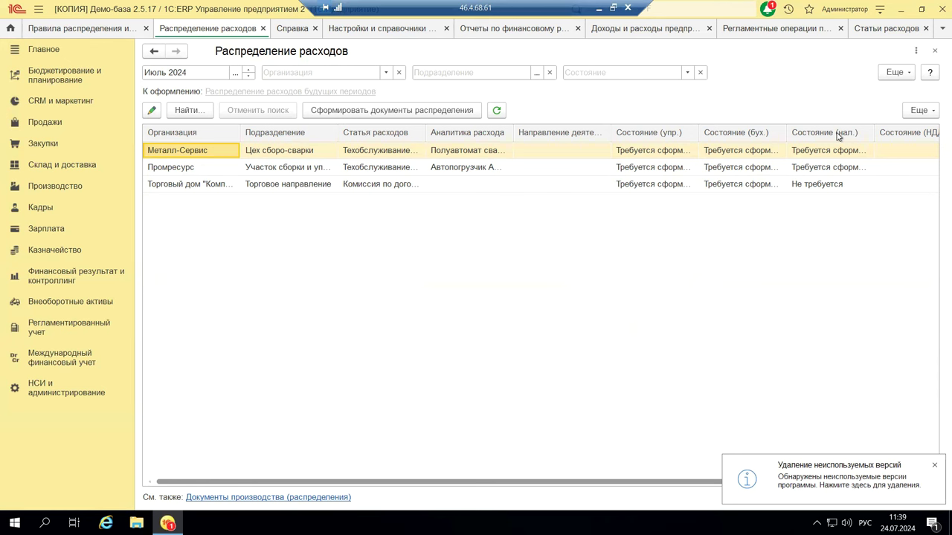
left_click(929, 74)
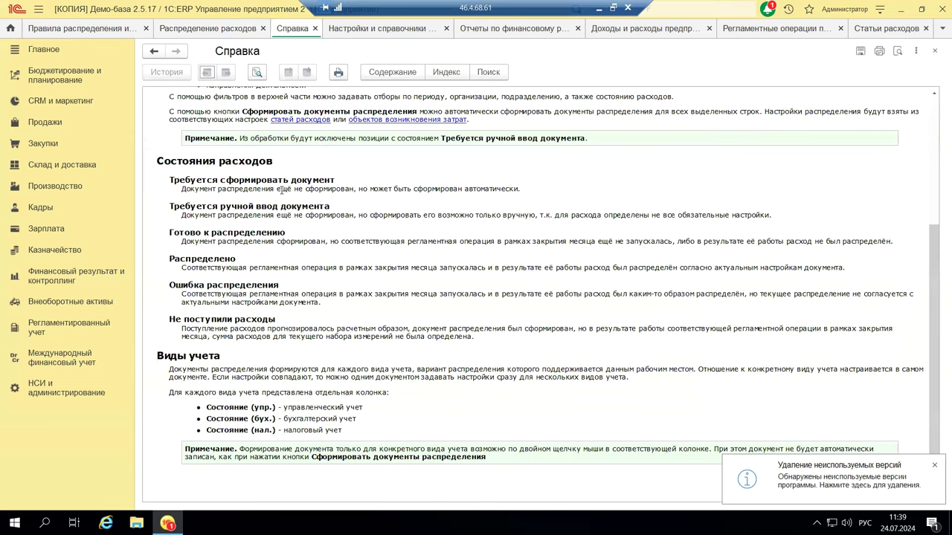
scroll(281, 190, "up", 3)
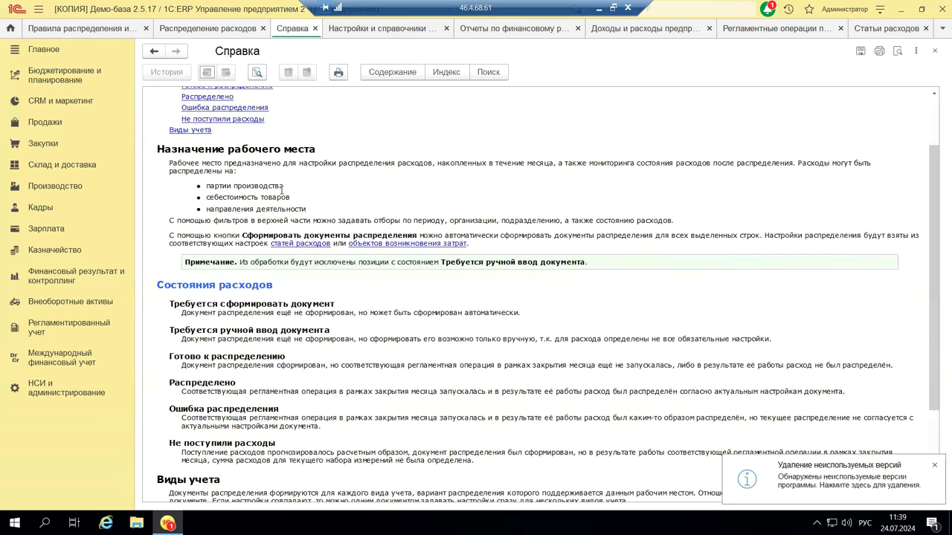
scroll(281, 191, "up", 2)
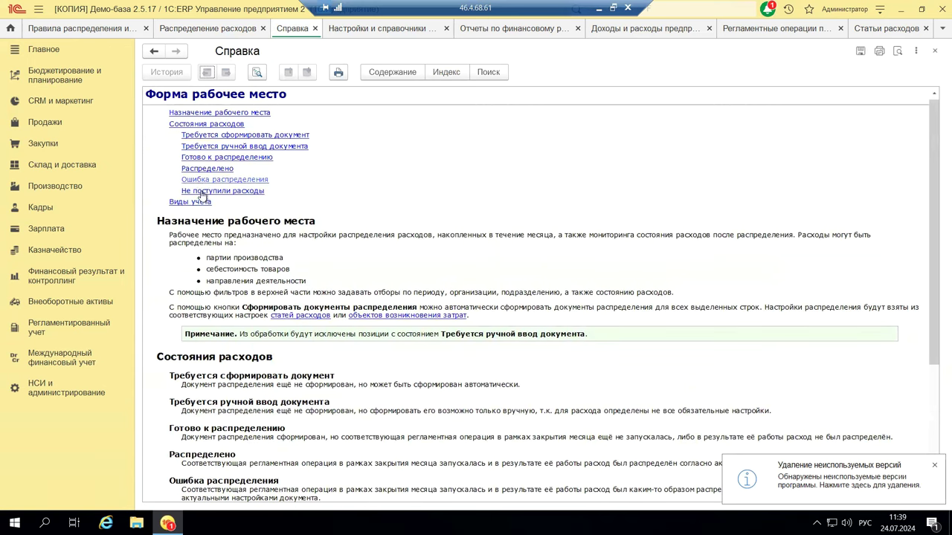
scroll(444, 179, "down", 3)
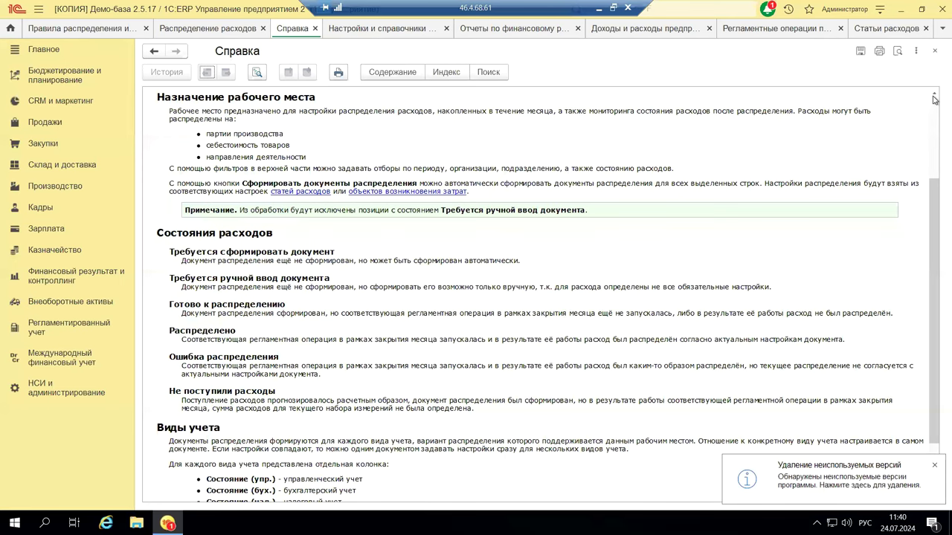
key("Escape")
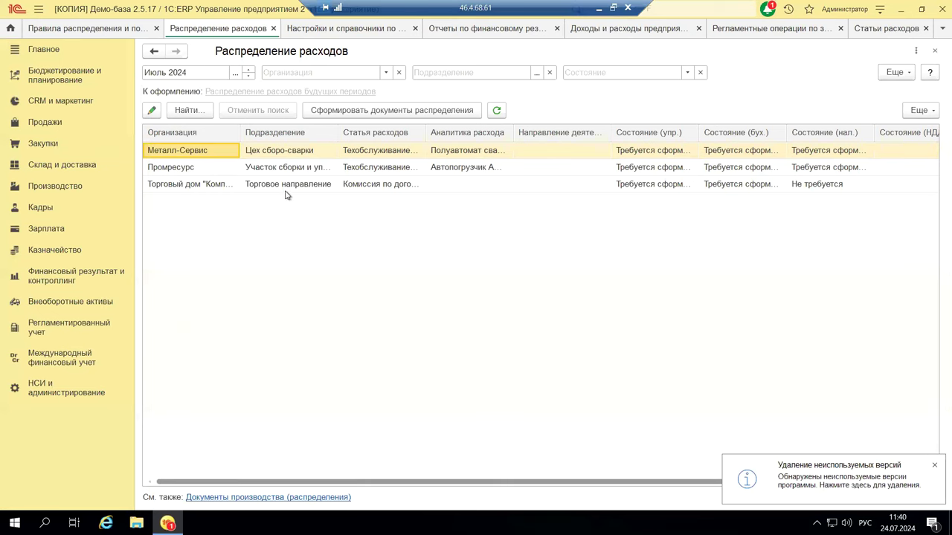
left_click(936, 49)
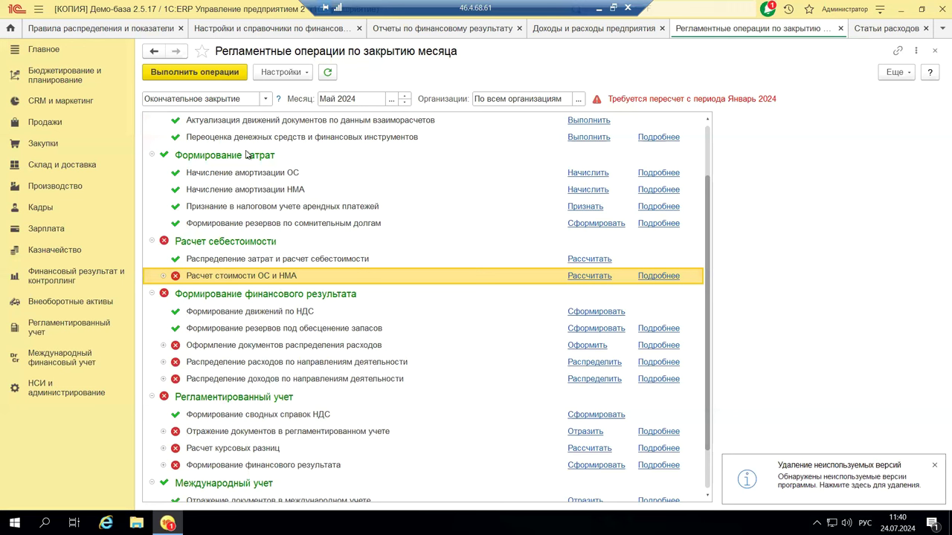
Step: Compare the month-closing modes, keep Окончательное закрытие, and show the hint explaining how final and preliminary closing differ
key("F4")
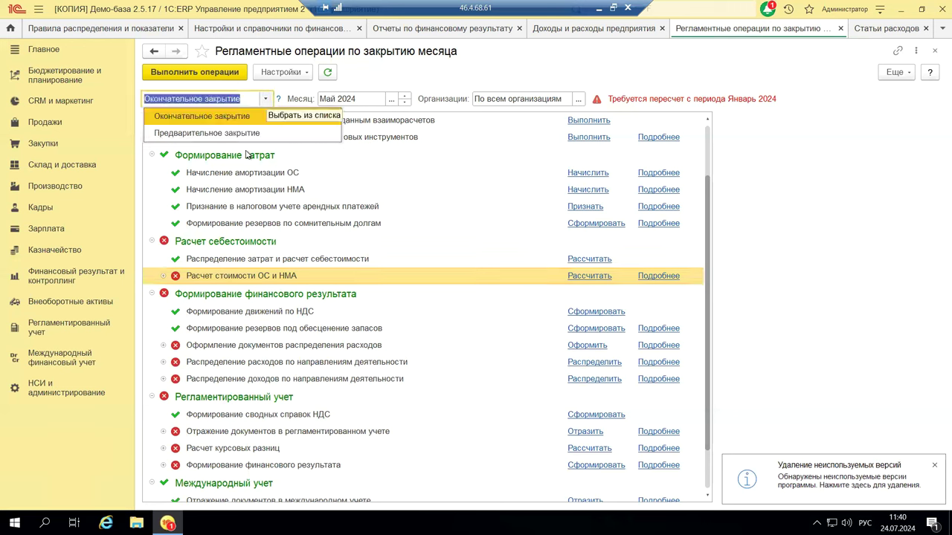
key("Down")
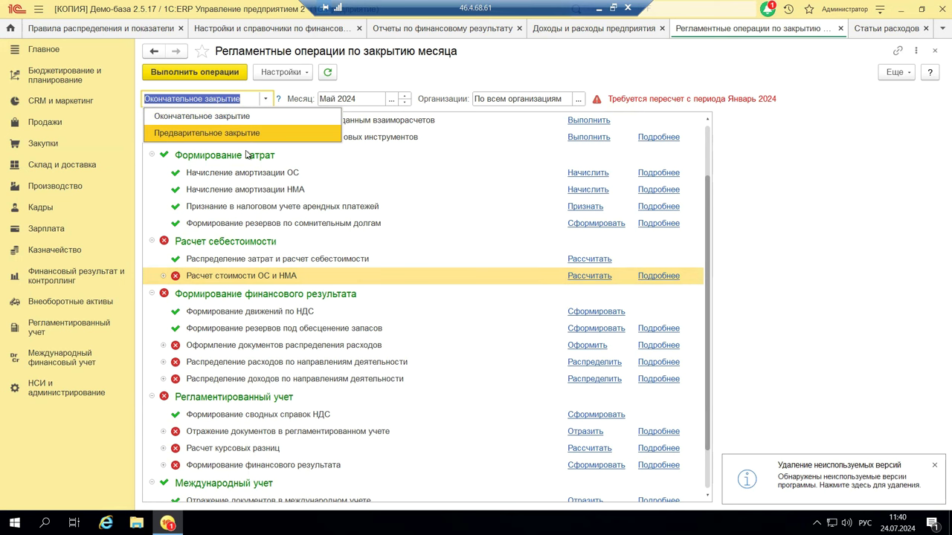
key("Up")
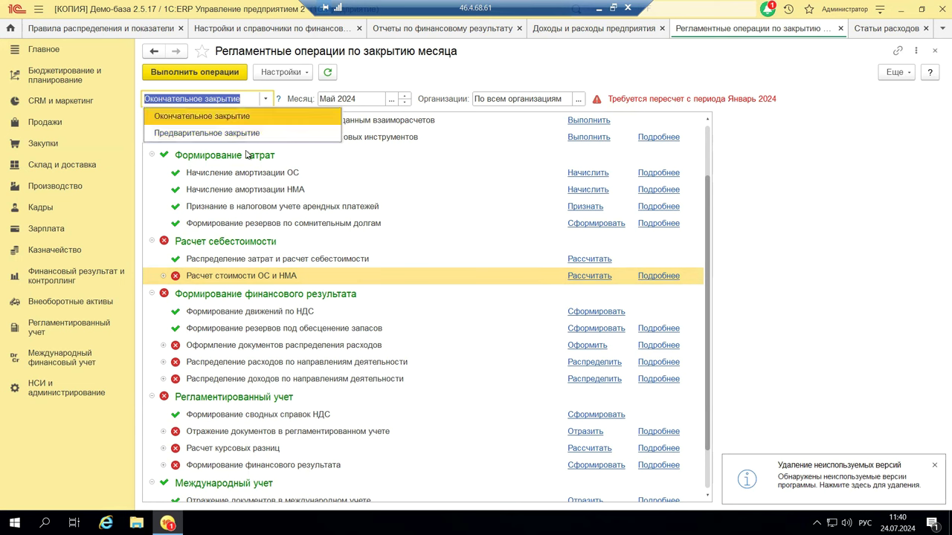
key("Return")
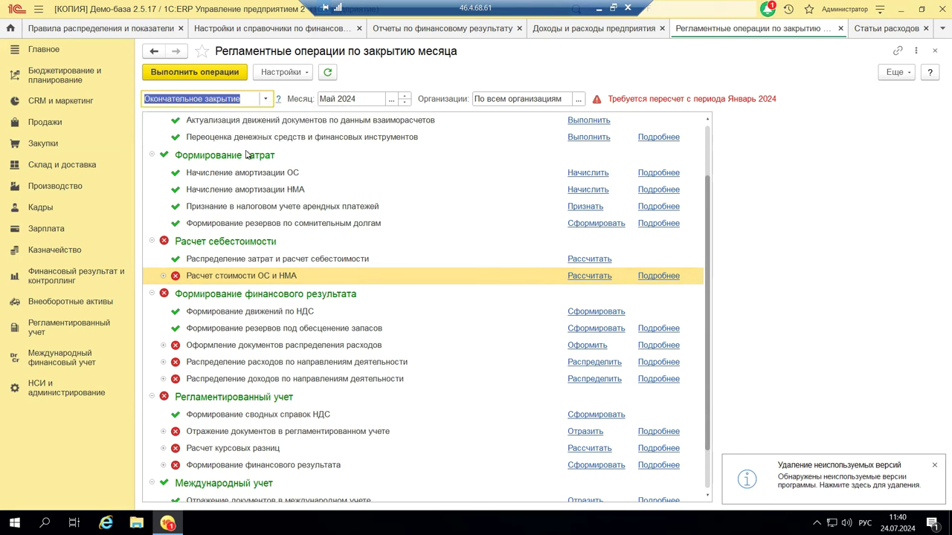
key("ctrl+F1")
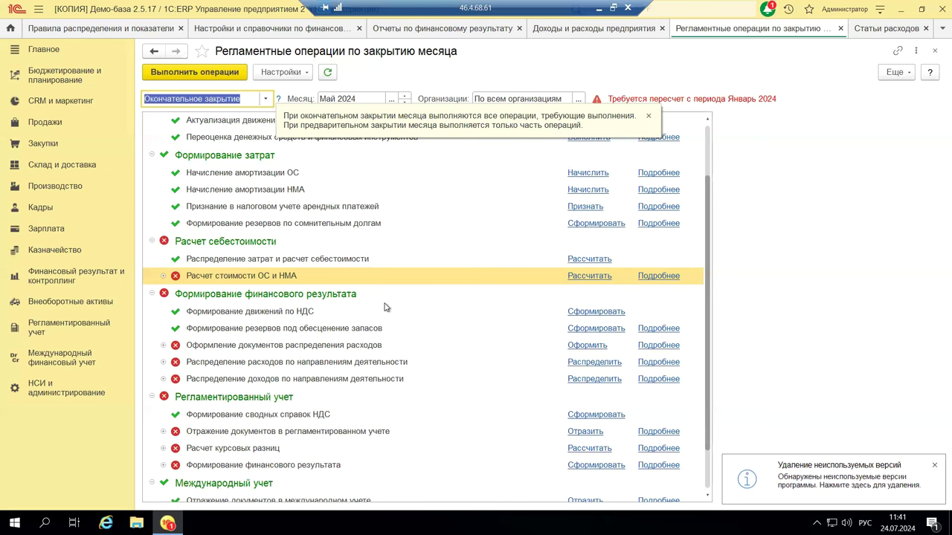
scroll(385, 316, "down", 1)
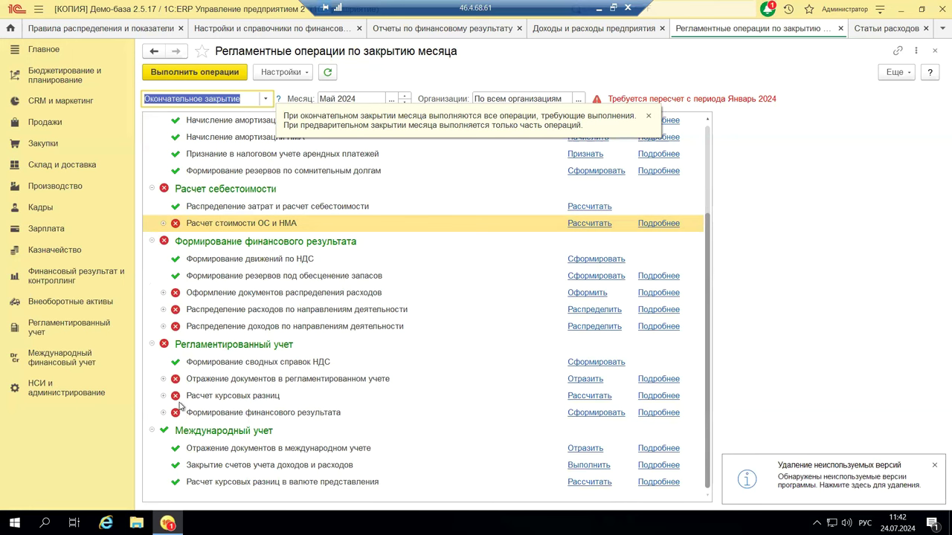
Step: Generate the Доходы и расходы предприятия report from the financial result reports and select its Себестоимость продаж row
left_click(92, 277)
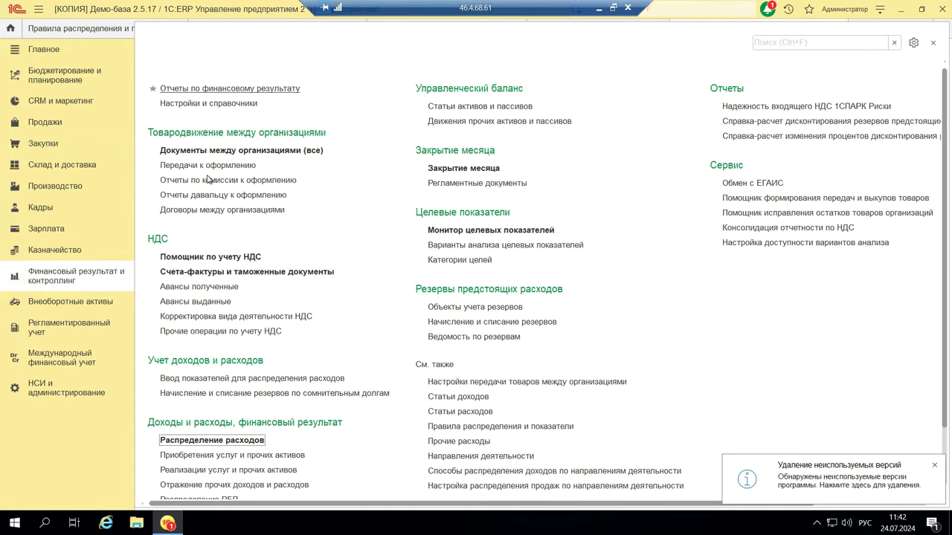
key("Return")
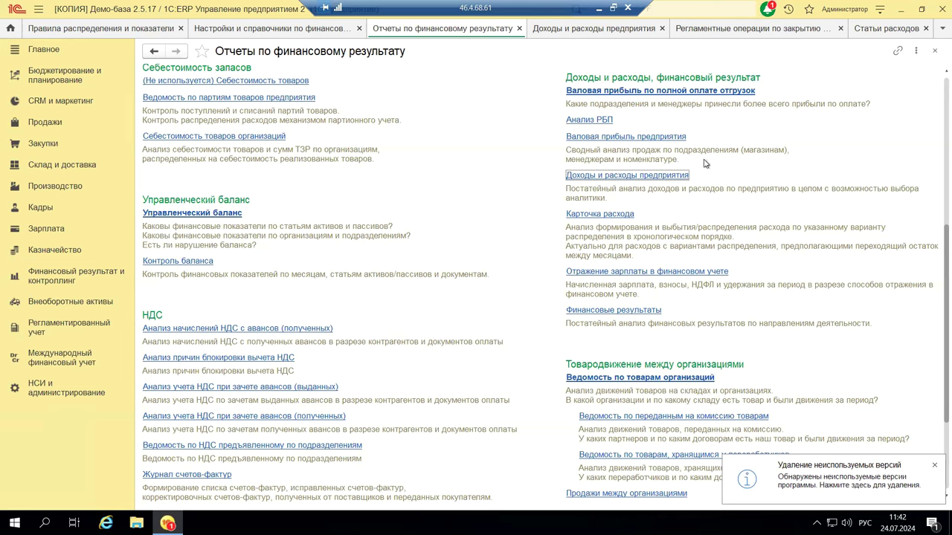
left_click(610, 175)
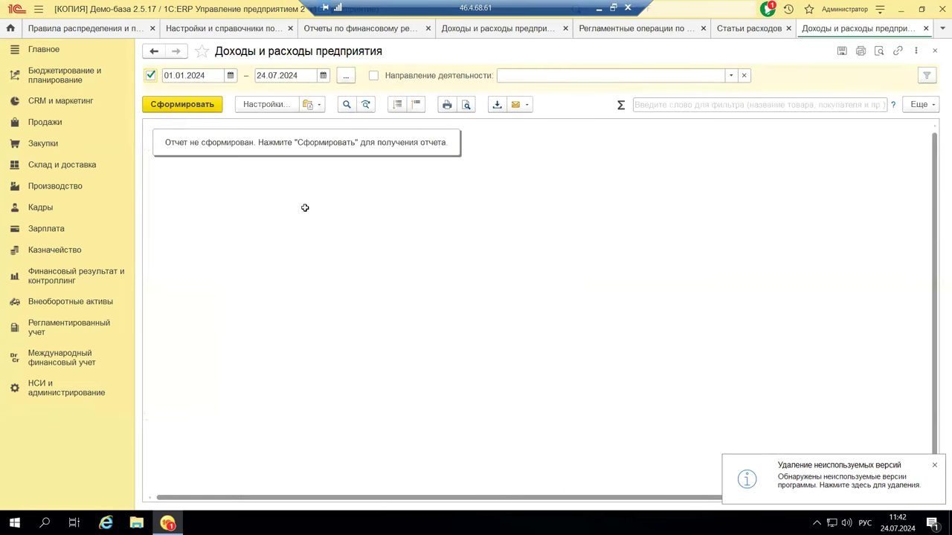
left_click(169, 110)
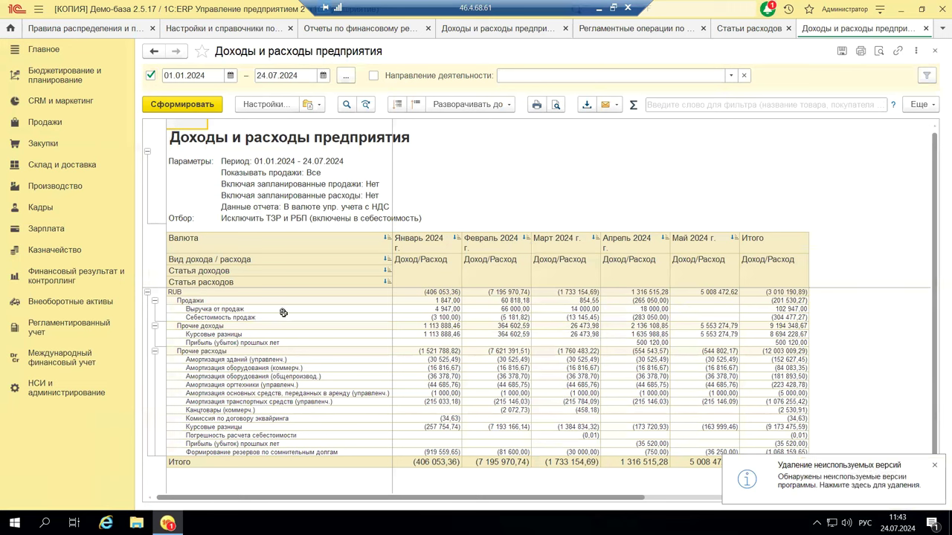
left_click(239, 317)
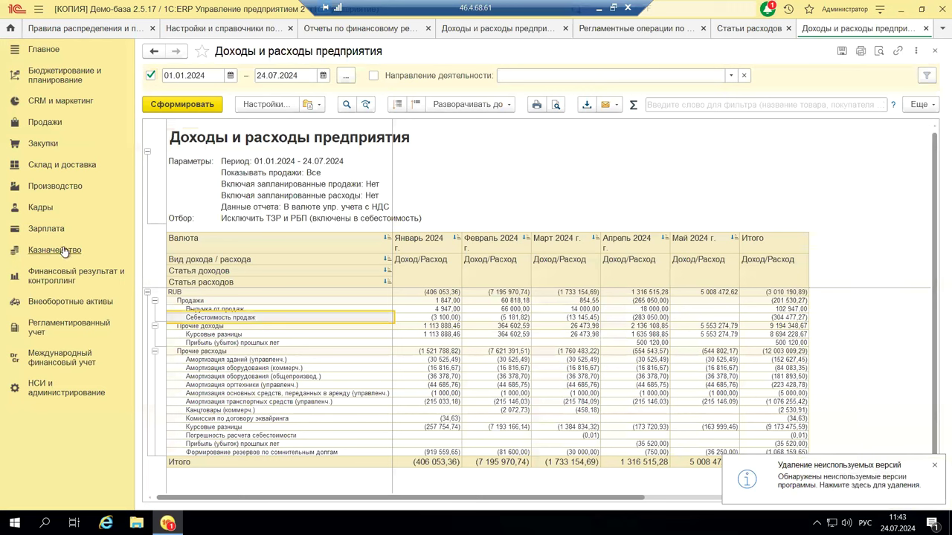
Step: Open the Финансовые результаты report from the financial result reports and generate it for its preset June 2024 period
left_click(50, 281)
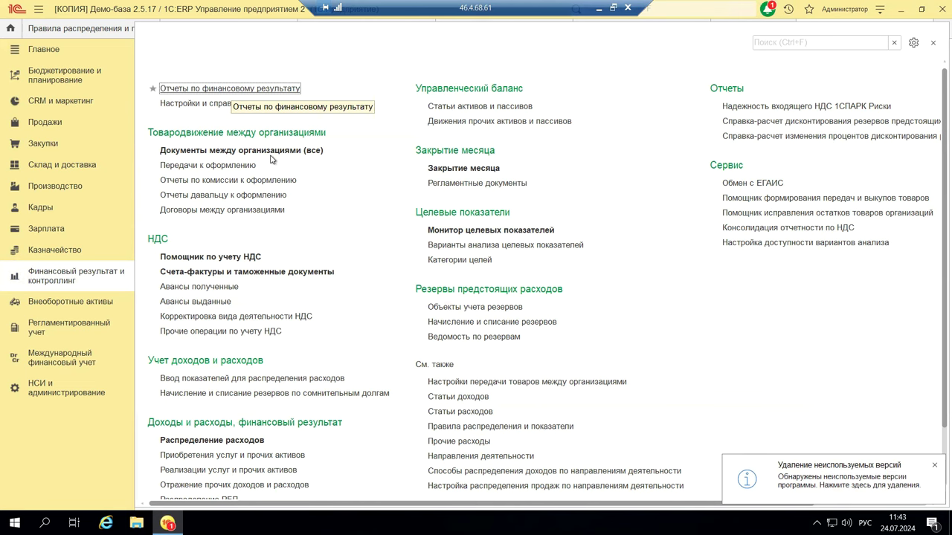
key("Return")
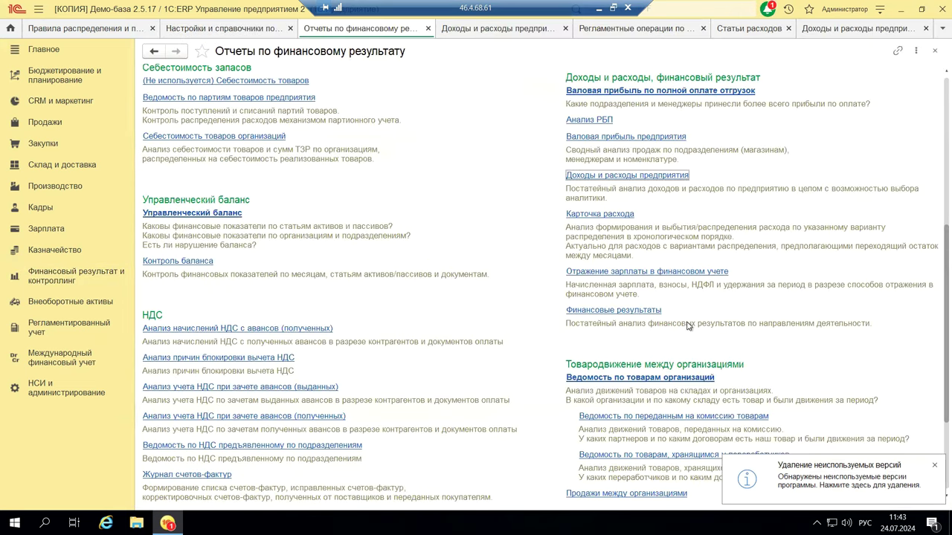
scroll(695, 325, "down", 3)
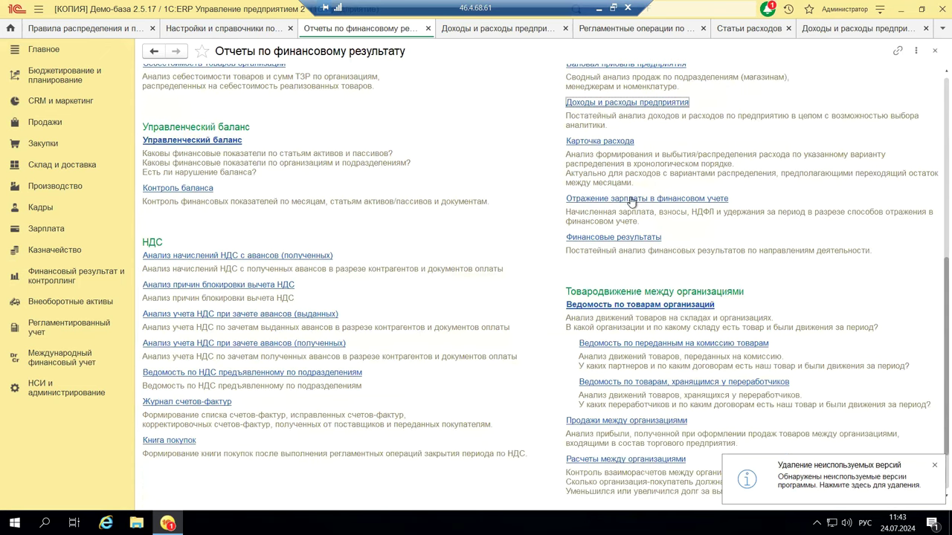
left_click(594, 240)
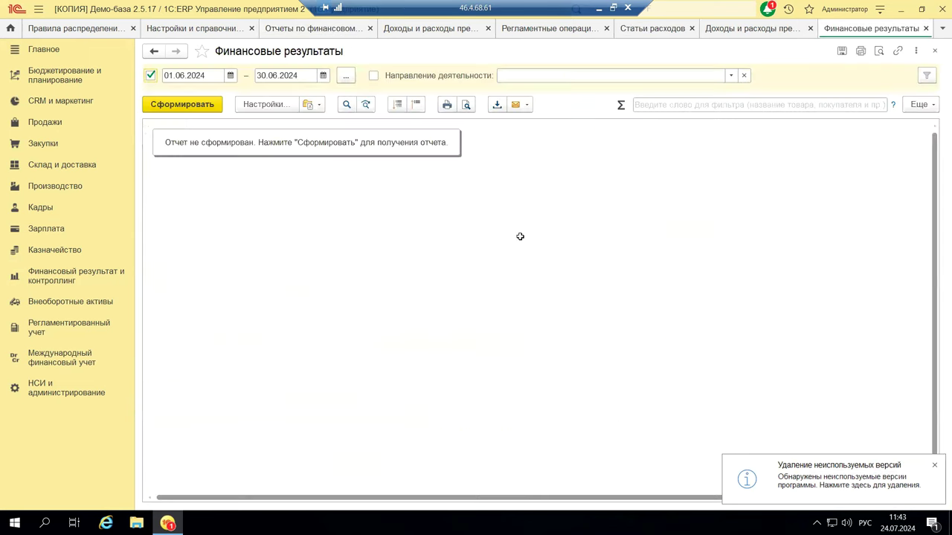
left_click(159, 109)
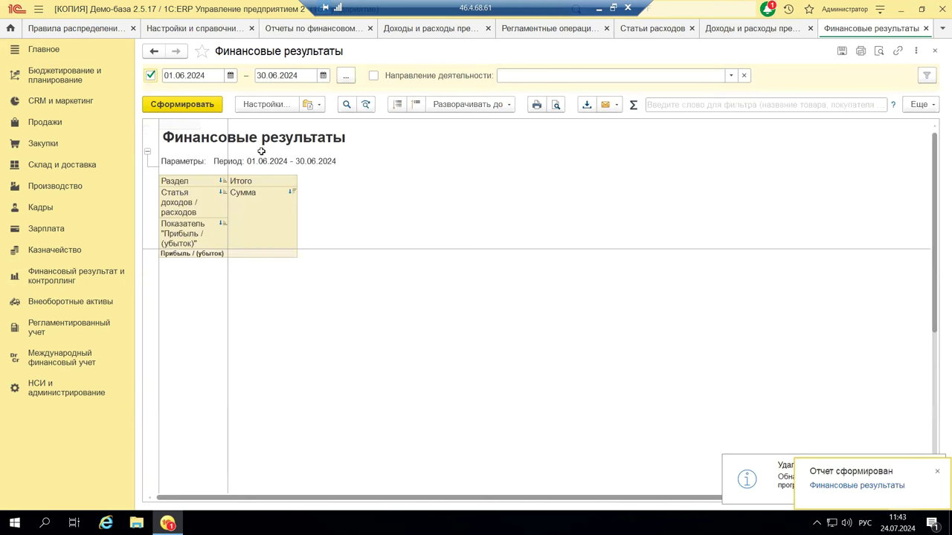
Step: Regenerate the Финансовые результаты report with the start date 01.01.2024, look through it, and switch to the PowerPoint presentation
key("Tab")
key("F4")
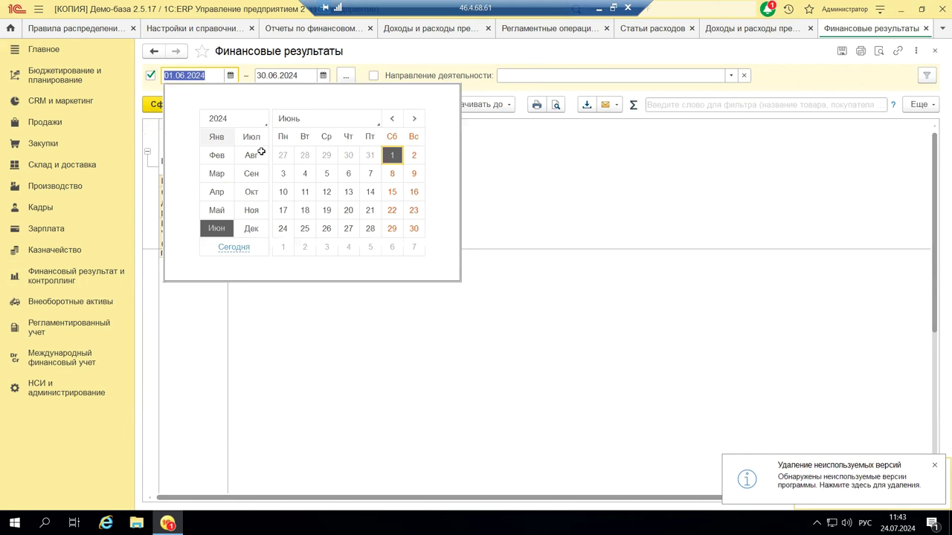
left_click(282, 156)
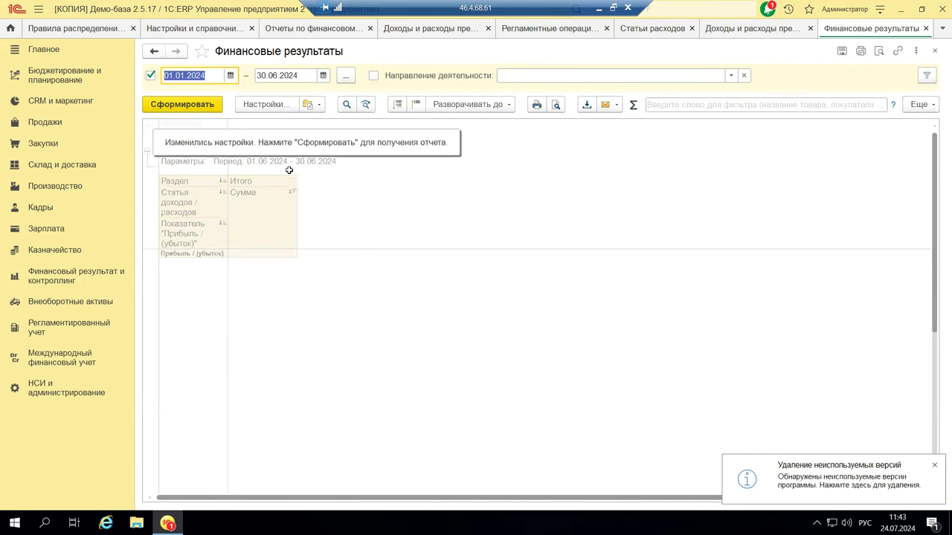
key("ctrl+Return")
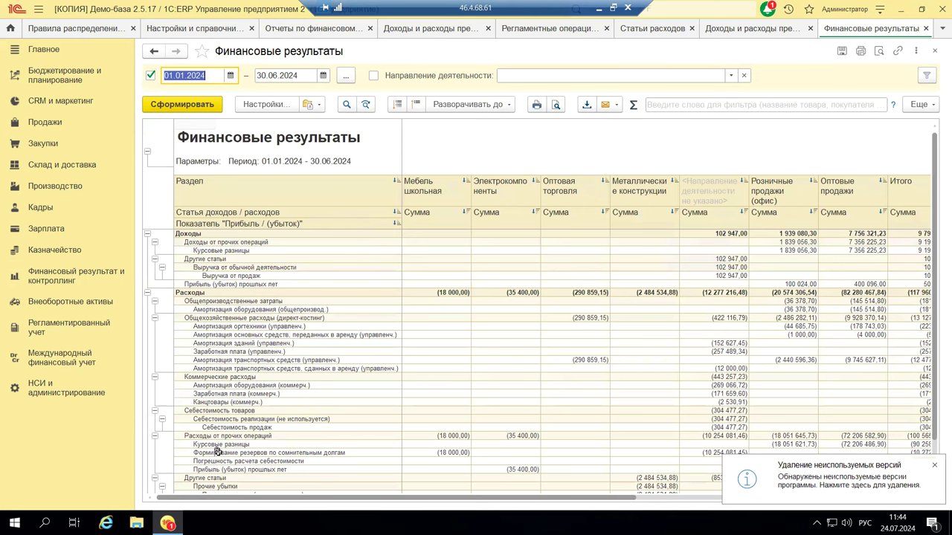
scroll(272, 461, "down", 3)
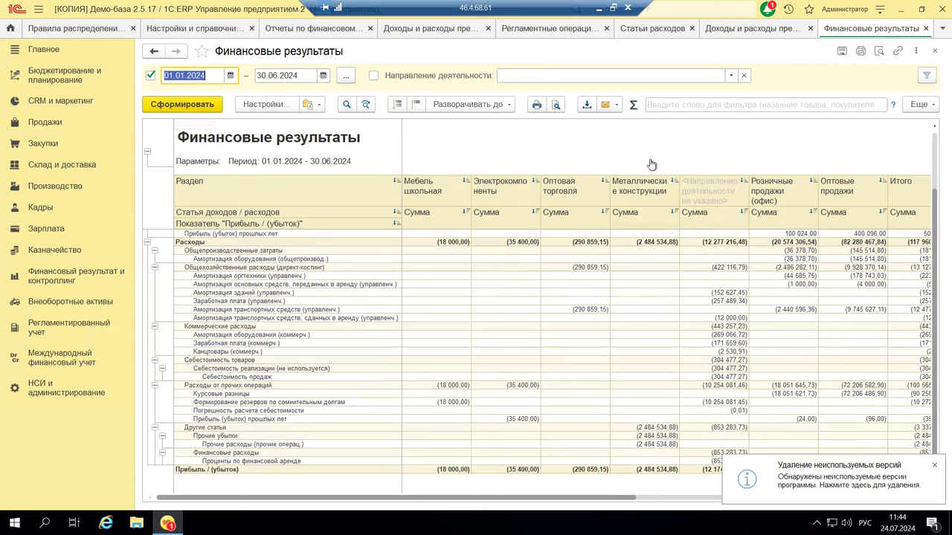
left_click(599, 8)
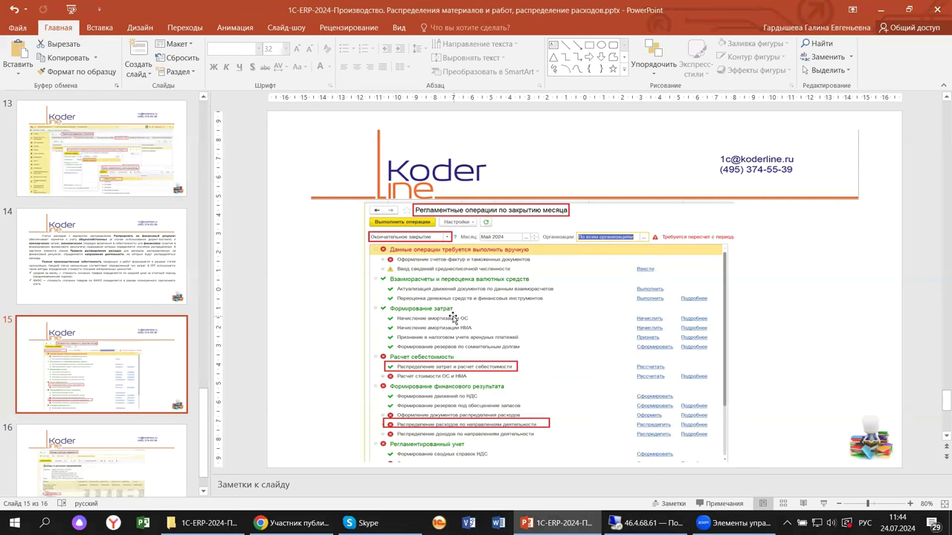
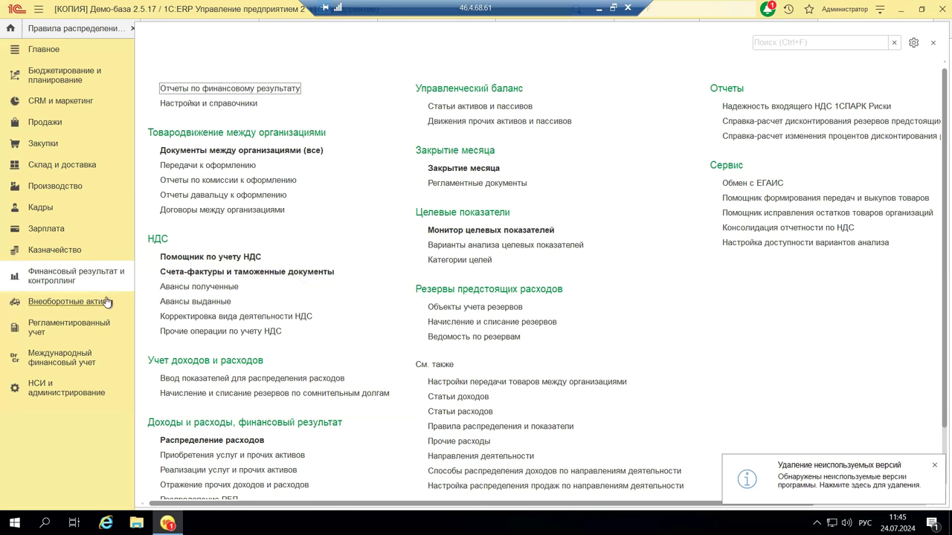
Step: Open Регламентированные отчеты under Регламентированный учет and dismiss the 1С-Отчетность promotional window
left_click(69, 327)
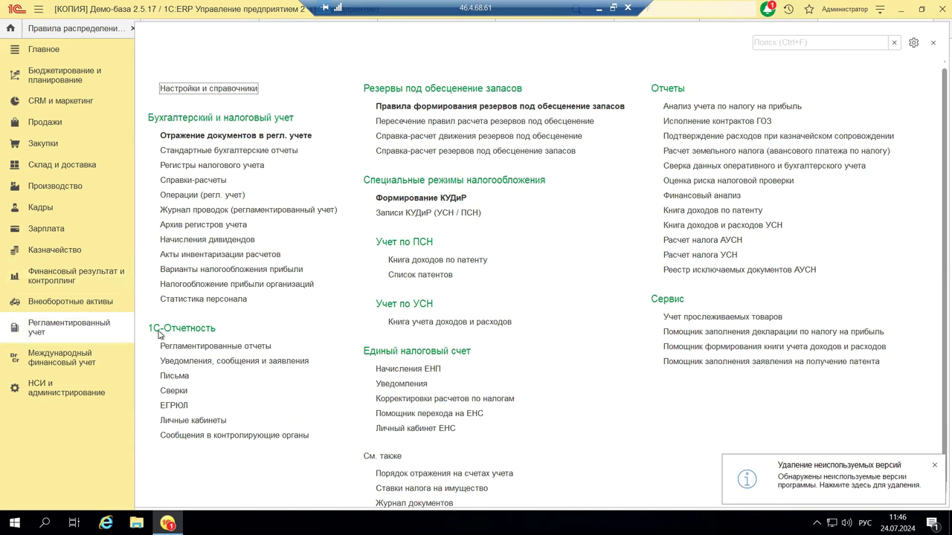
left_click(196, 348)
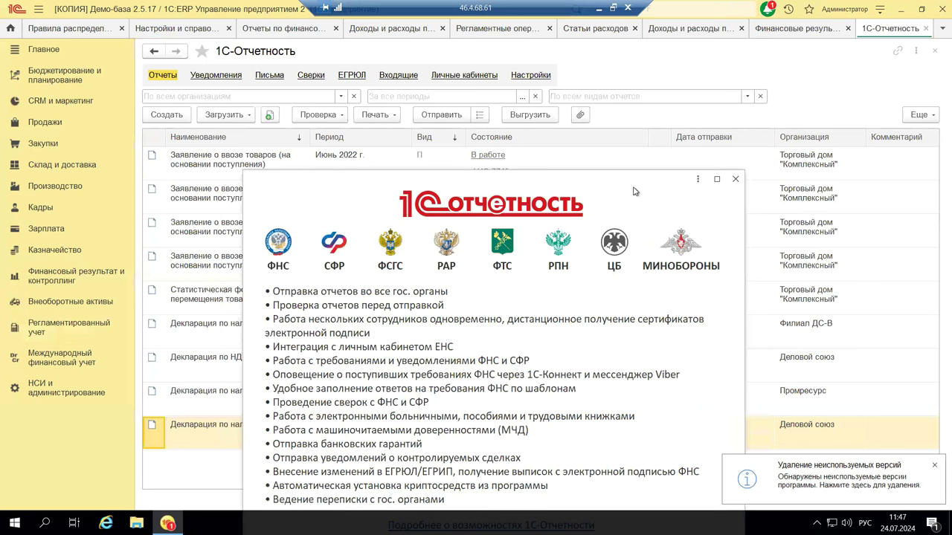
left_click(734, 181)
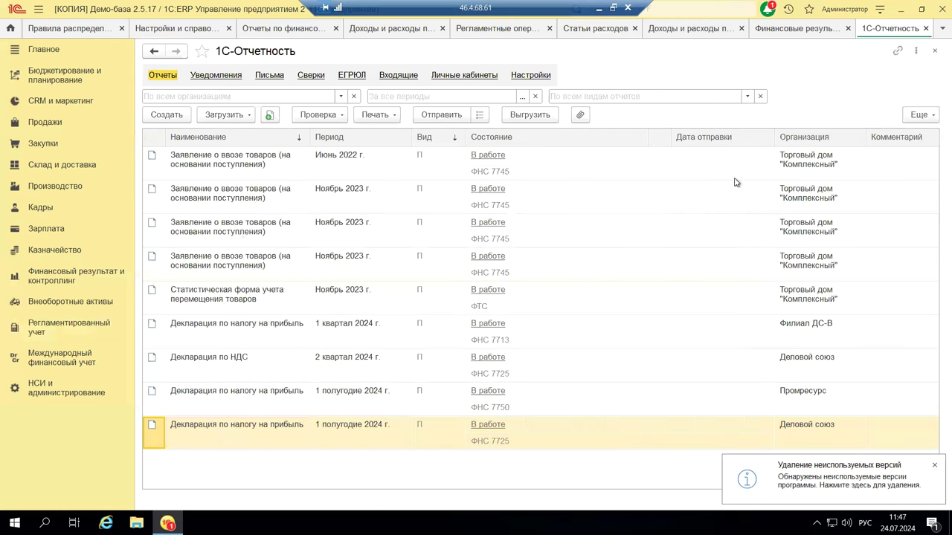
Step: Open Личный кабинет ЕНС under Регламентированный учет and choose Андромеда as the organization
left_click(81, 327)
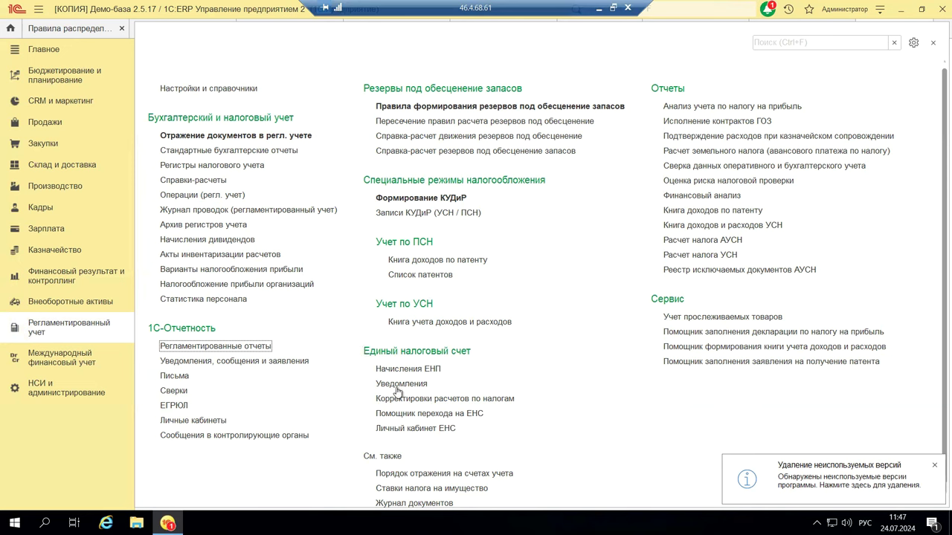
left_click(432, 435)
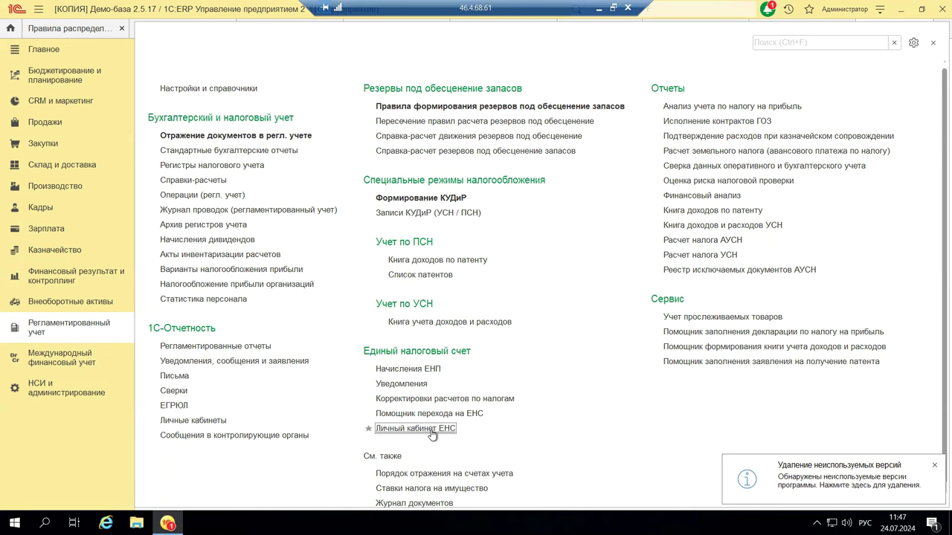
left_click(431, 430)
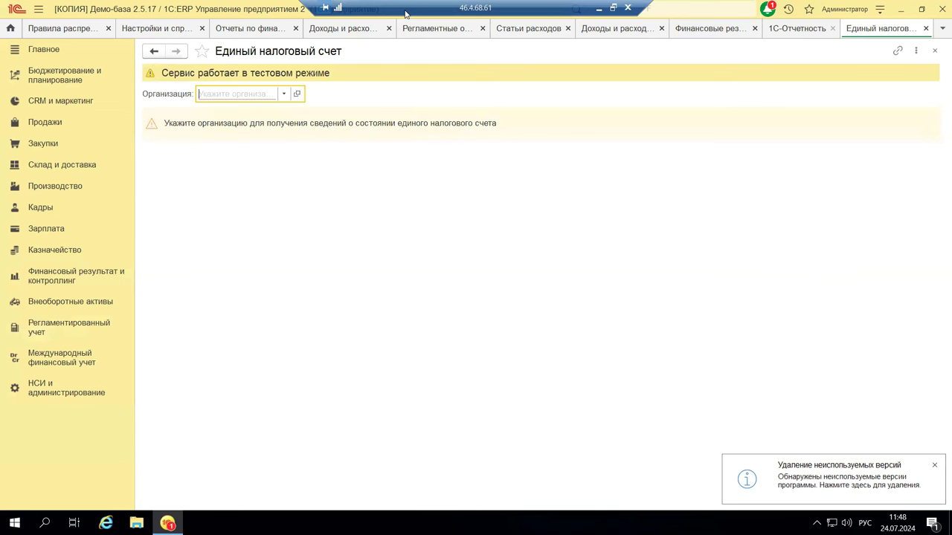
key("F4")
key("Down")
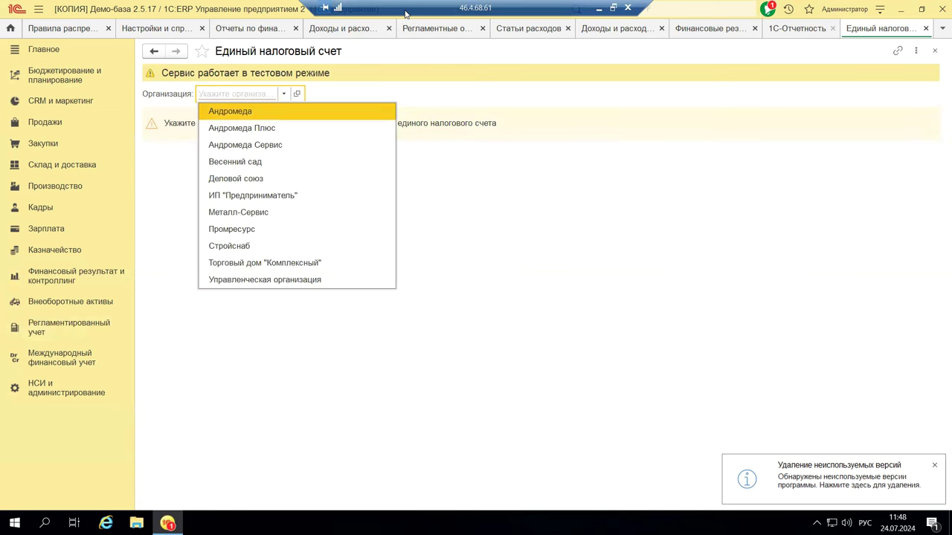
key("Return")
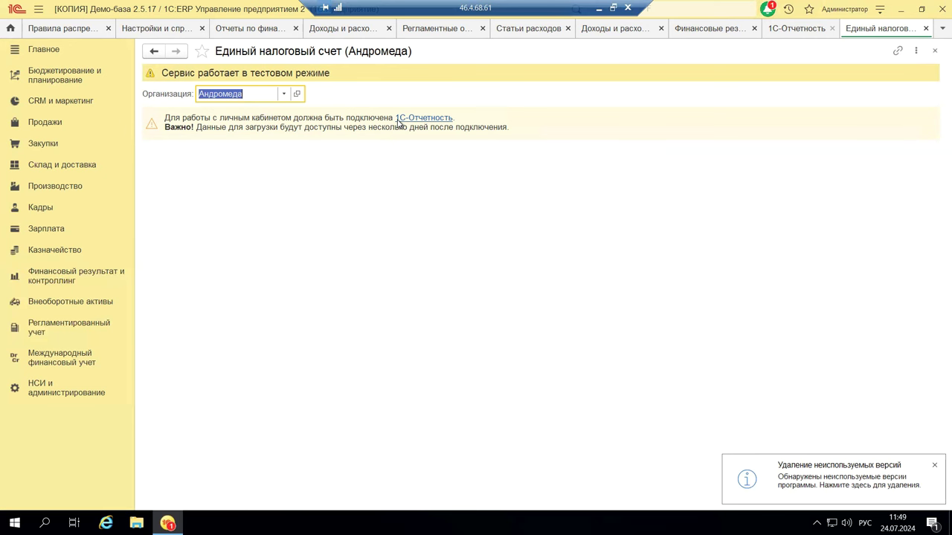
Step: View the 1С-Отчетность connection form for Андромеда and close it without saving the changes
left_click(398, 118)
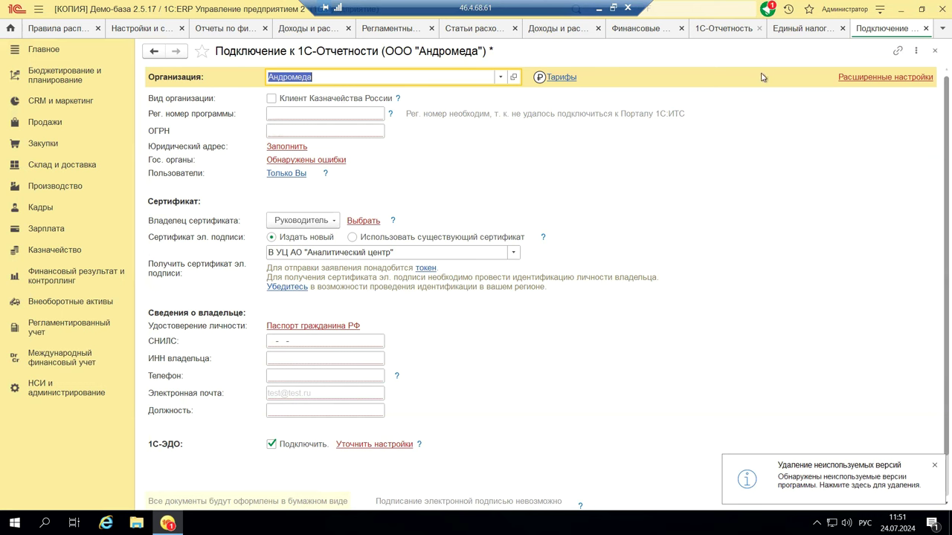
left_click(933, 50)
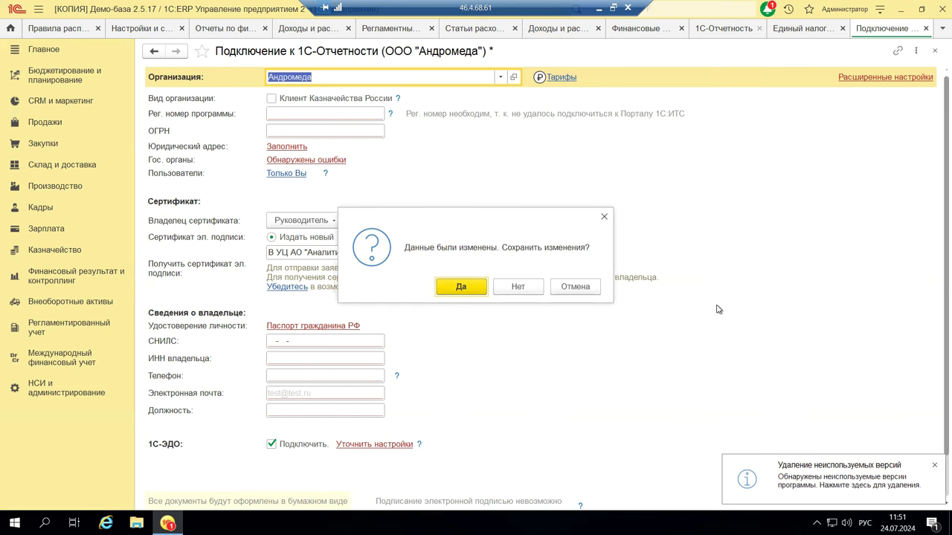
left_click(506, 286)
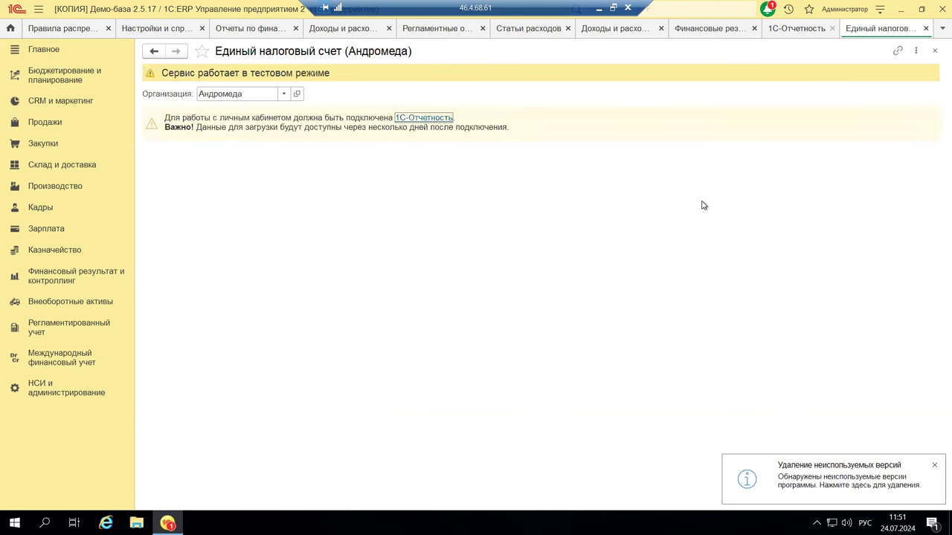
Step: Close the Единый налоговый счет page and open the Личные кабинеты section of 1С-Отчетность
left_click(935, 52)
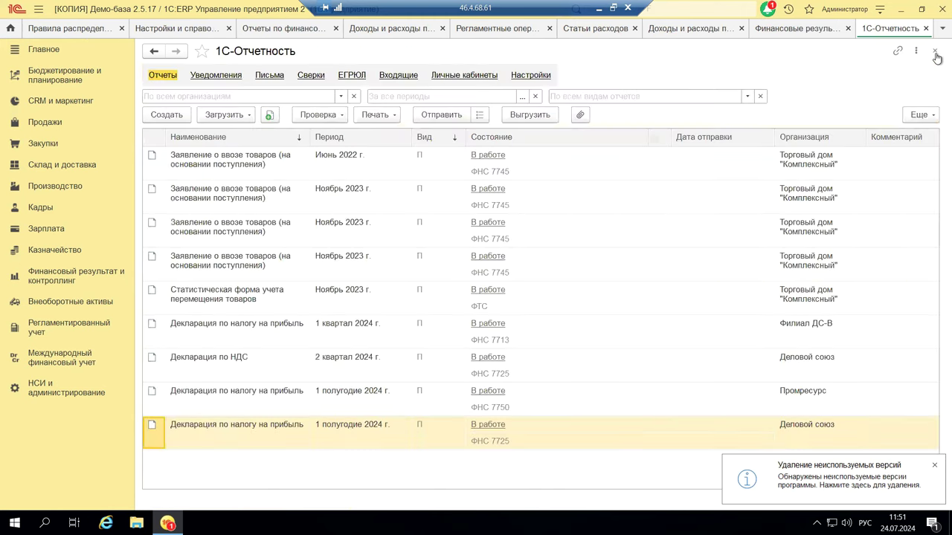
left_click(44, 332)
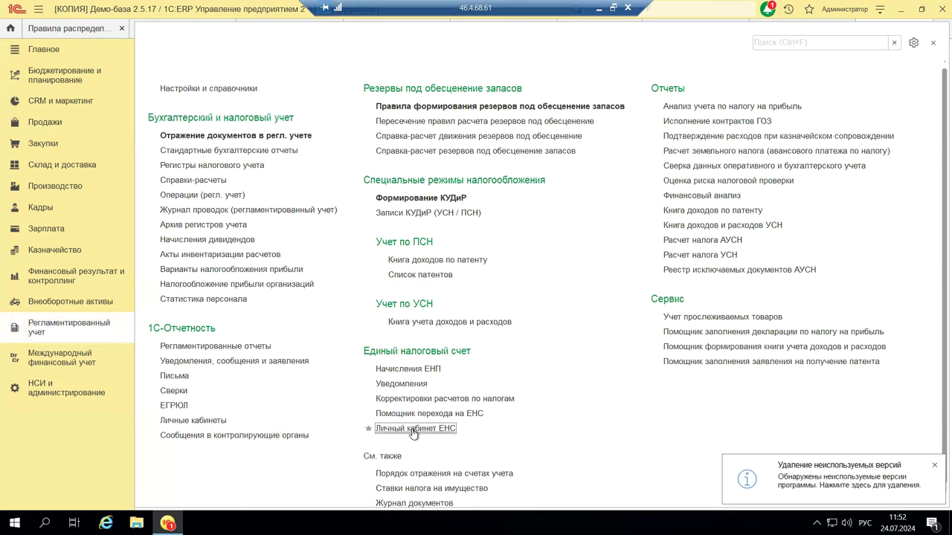
left_click(209, 421)
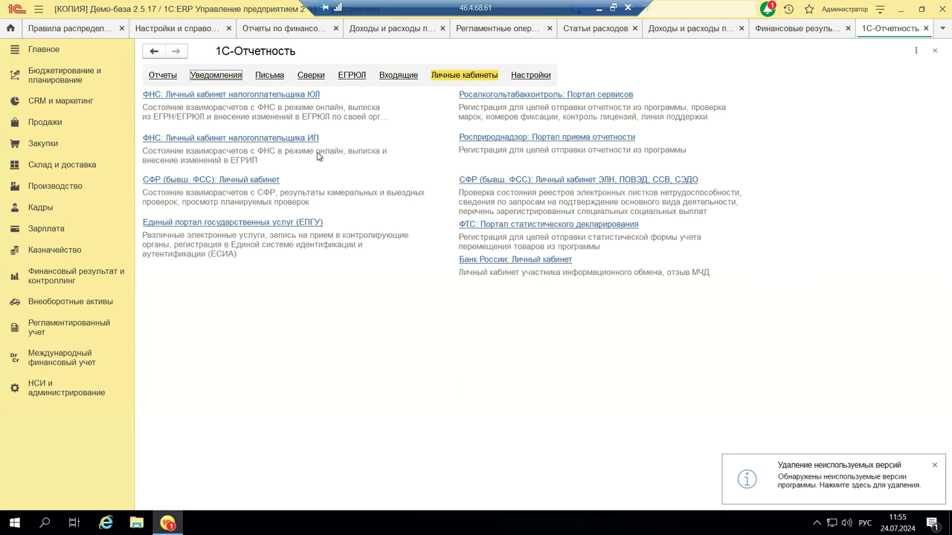
Step: Generate the Сверка данных оперативного и бухгалтерского учета report for Деловой союз, and close it together with 1С-Отчетность
left_click(82, 327)
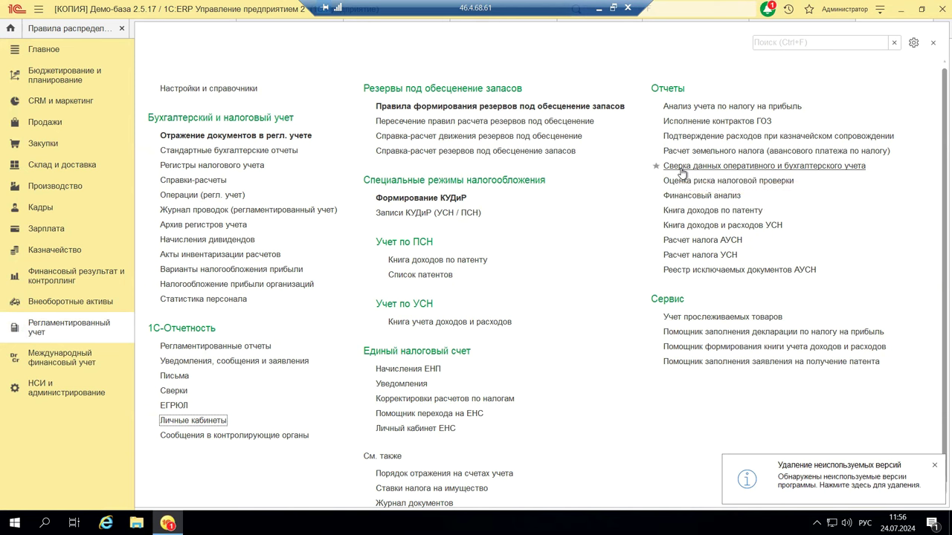
left_click(681, 173)
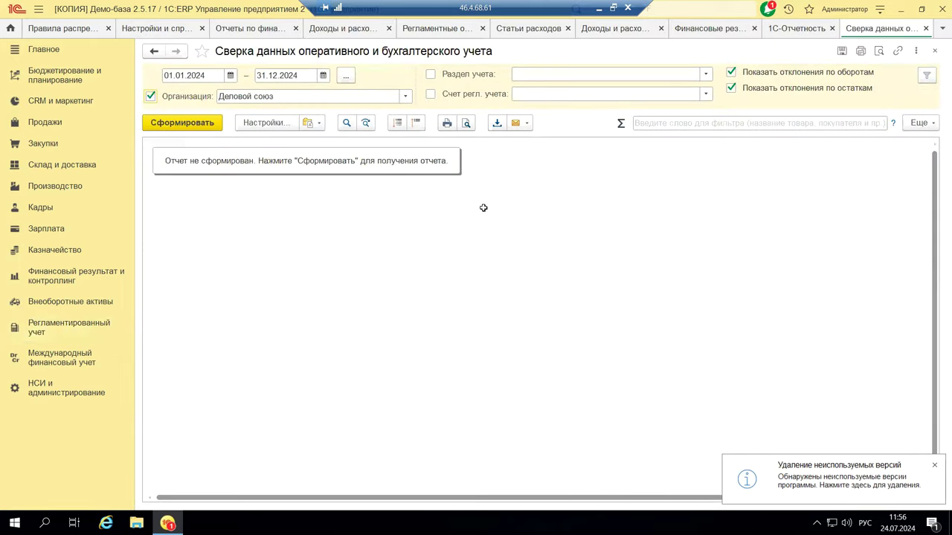
left_click(228, 138)
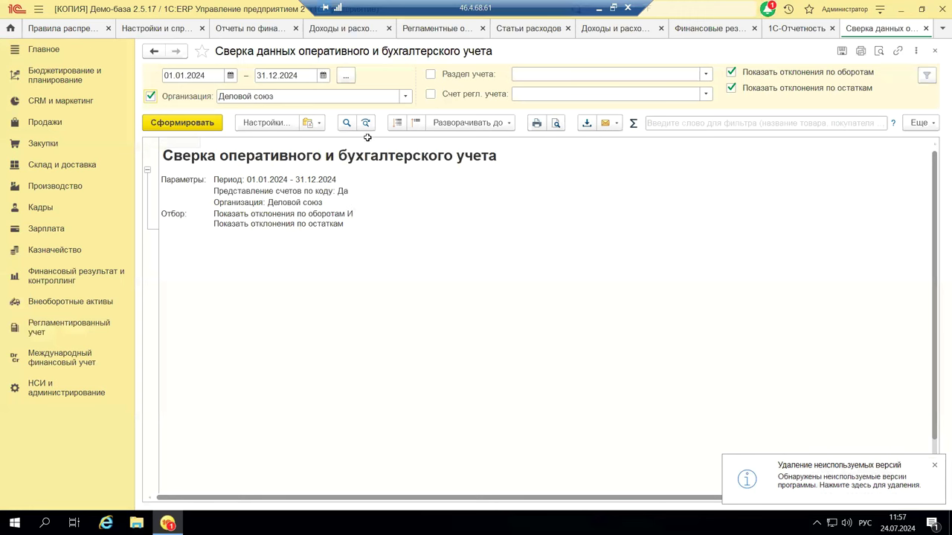
left_click(935, 50)
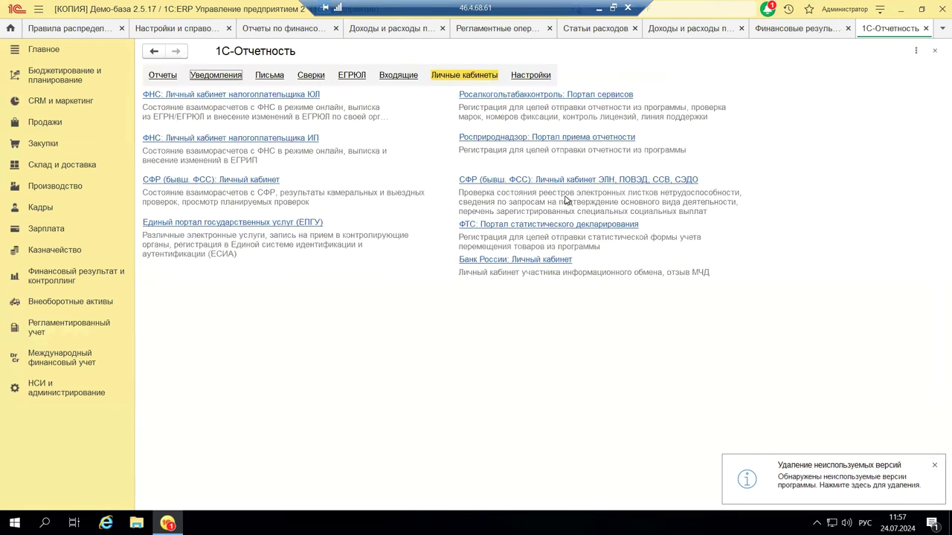
left_click(935, 52)
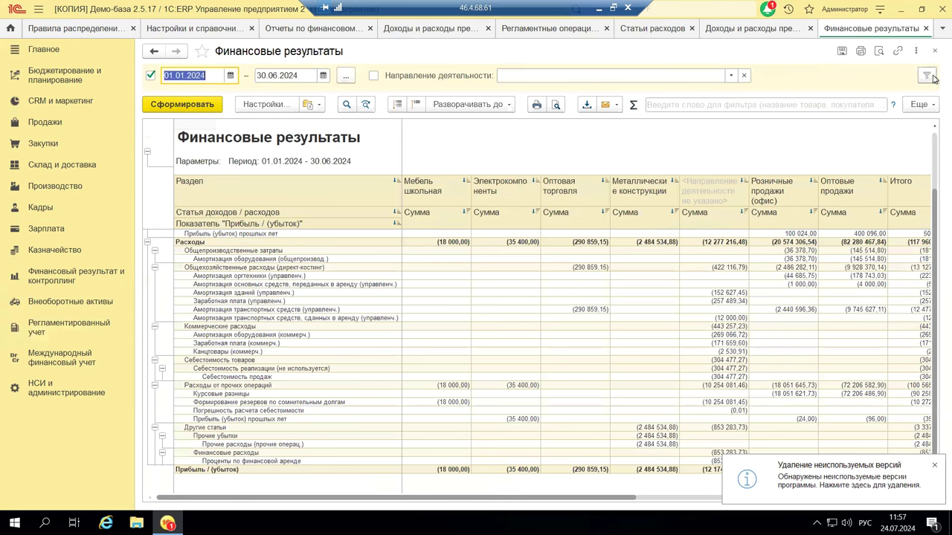
Step: Close the Финансовые результаты report and look through the reports listed in Отчеты по финансовому результату
left_click(935, 52)
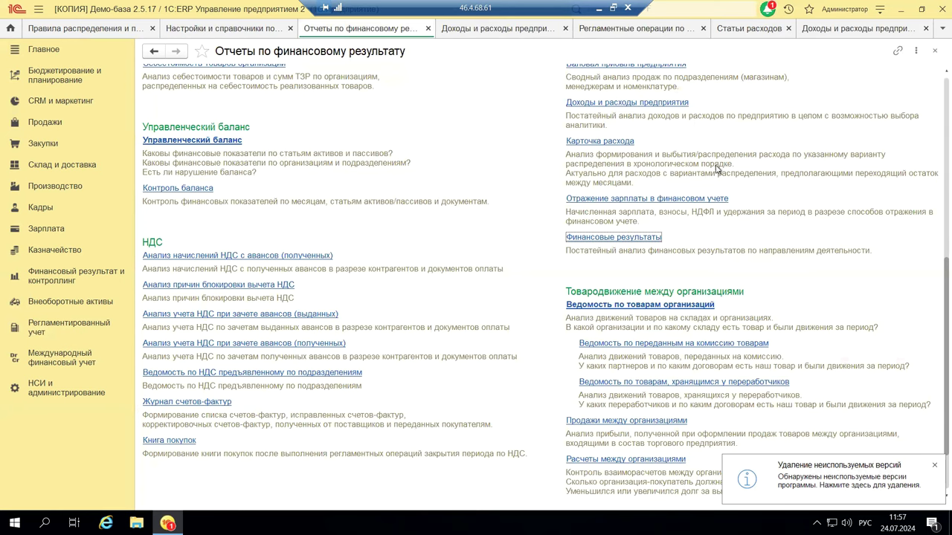
scroll(720, 160, "down", 2)
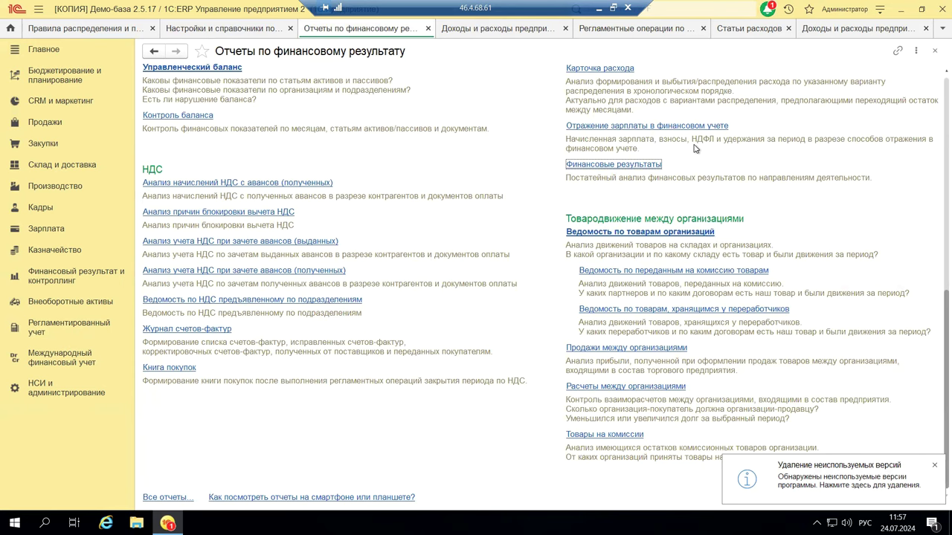
scroll(695, 149, "up", 5)
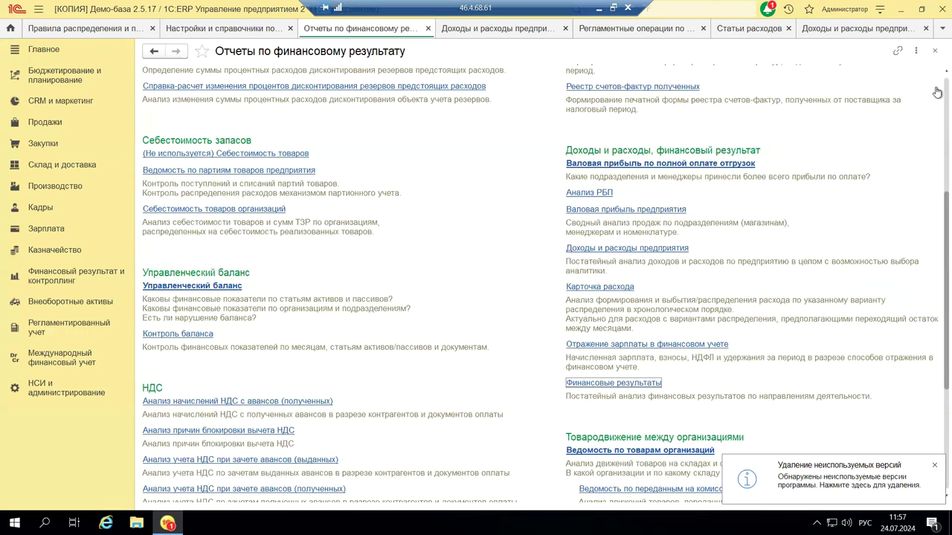
Step: Close the financial result report list and the Доходы и расходы предприятия report, and open the Финансовый результат и контроллинг section
left_click(934, 51)
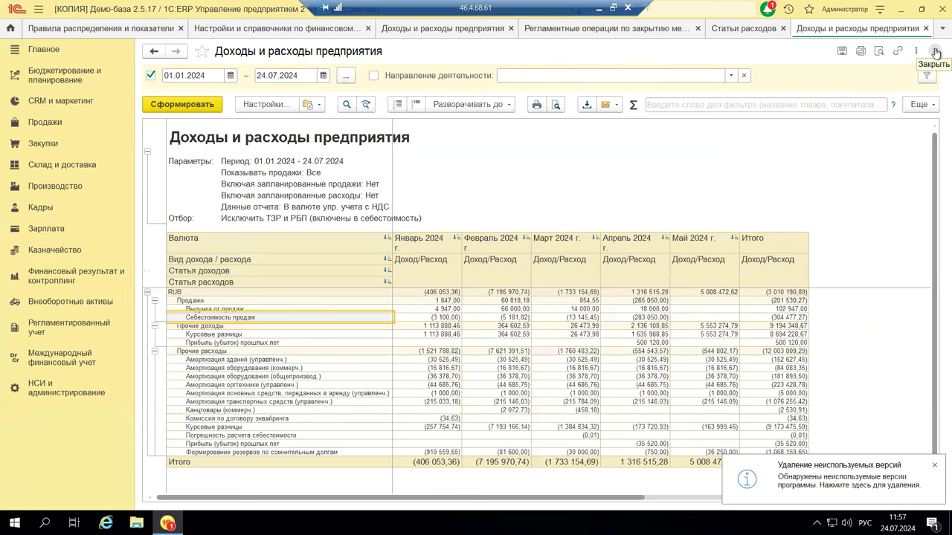
left_click(934, 50)
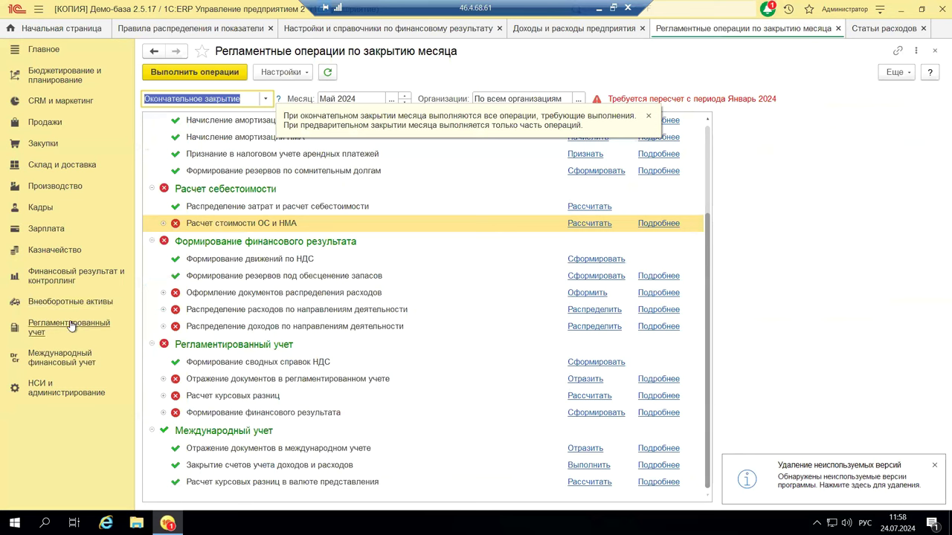
left_click(83, 276)
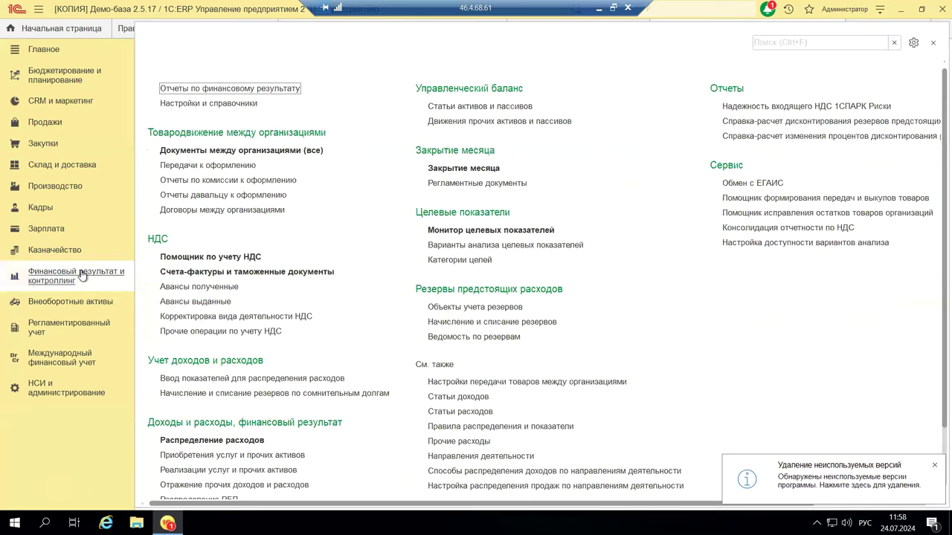